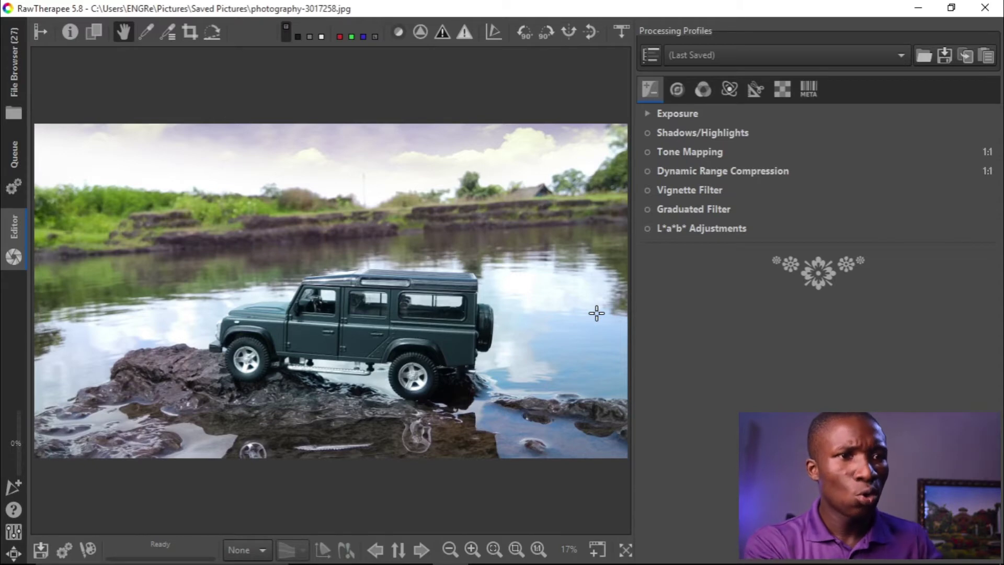
- Enable Shadows/Highlights and set Highlights to 74
click(736, 133)
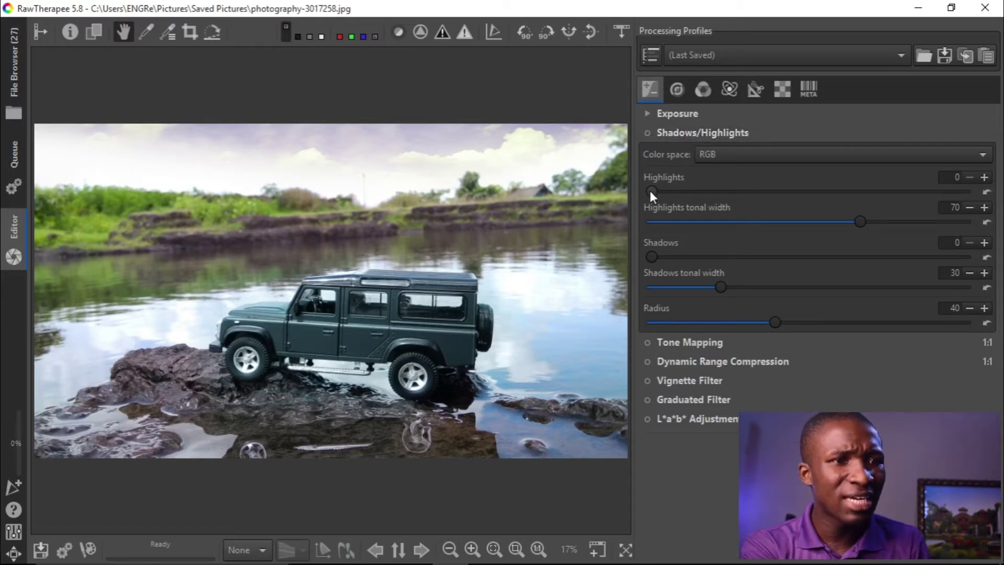
drag(697, 193, 817, 208)
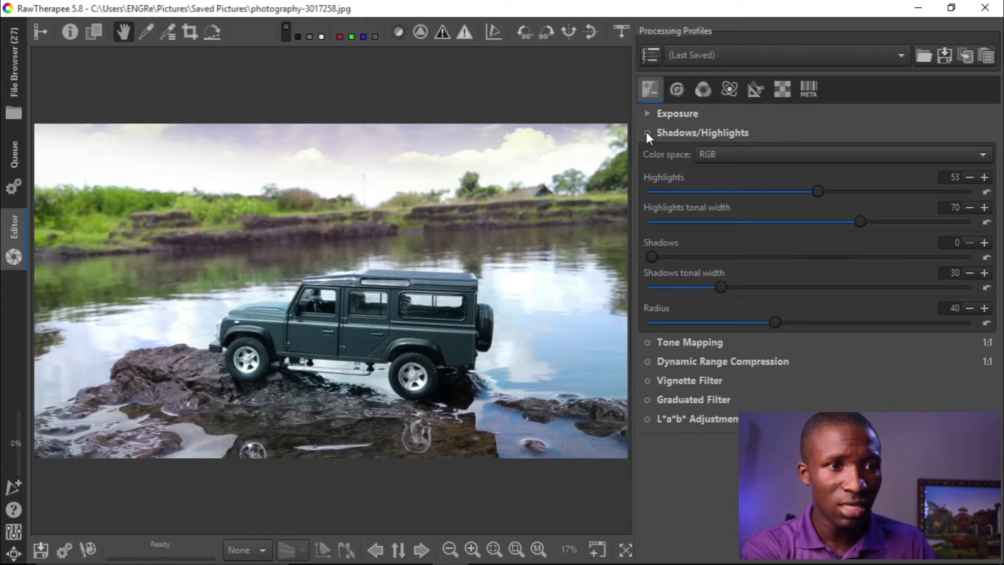
click(647, 133)
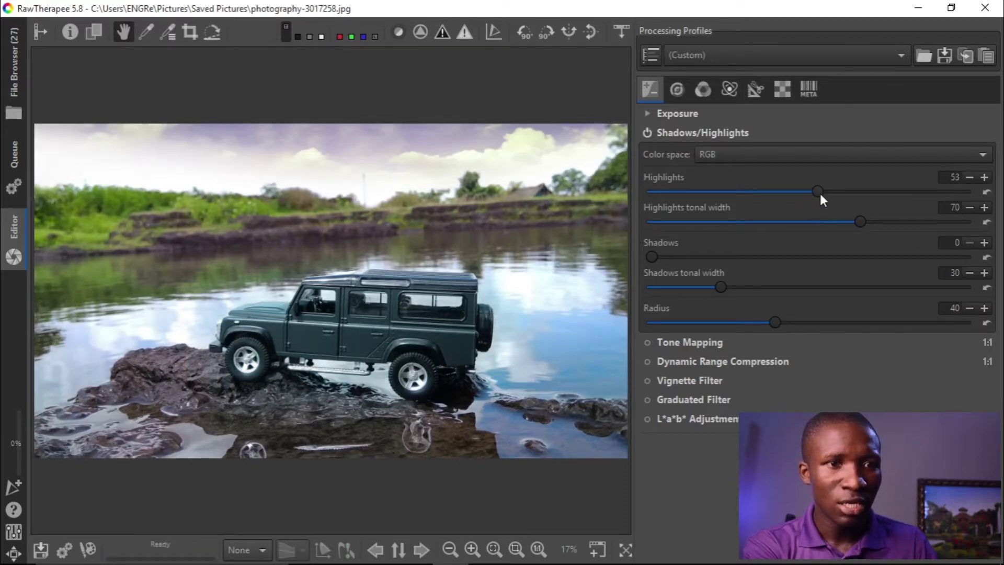
drag(840, 191, 875, 193)
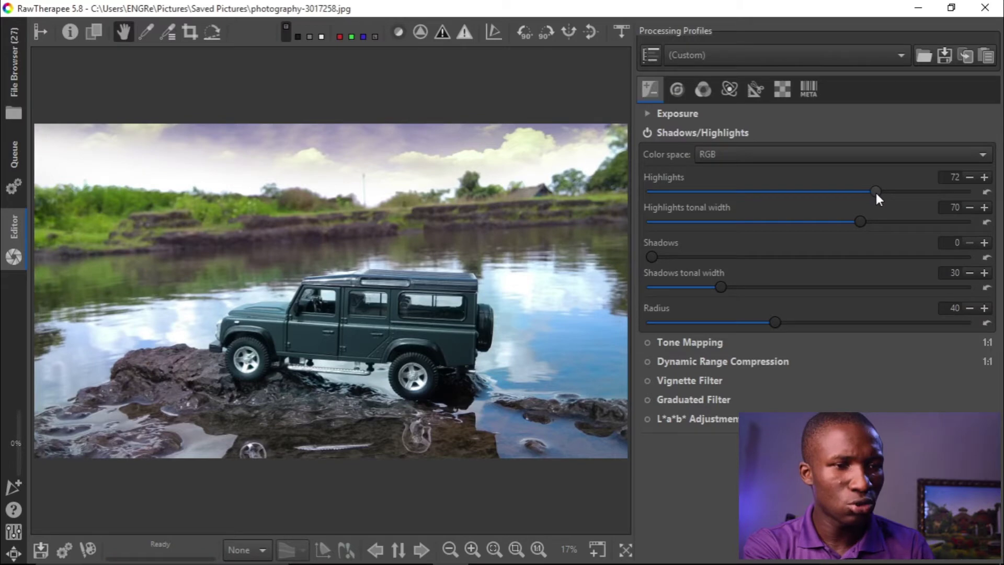
drag(876, 190, 879, 192)
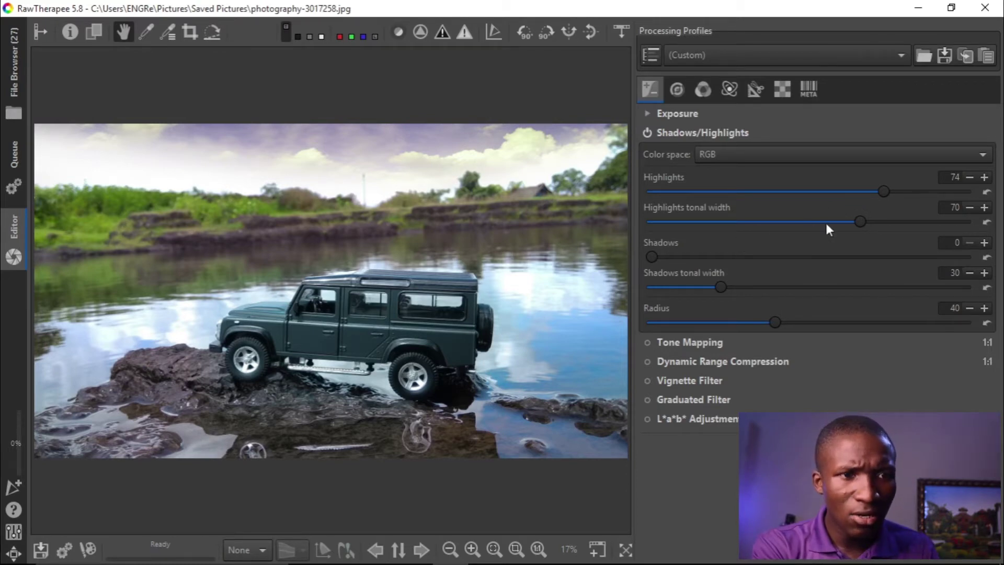
- Set Highlights tonal width to 36 and Shadows to 7 in the Shadows/Highlights tool
drag(858, 222, 772, 229)
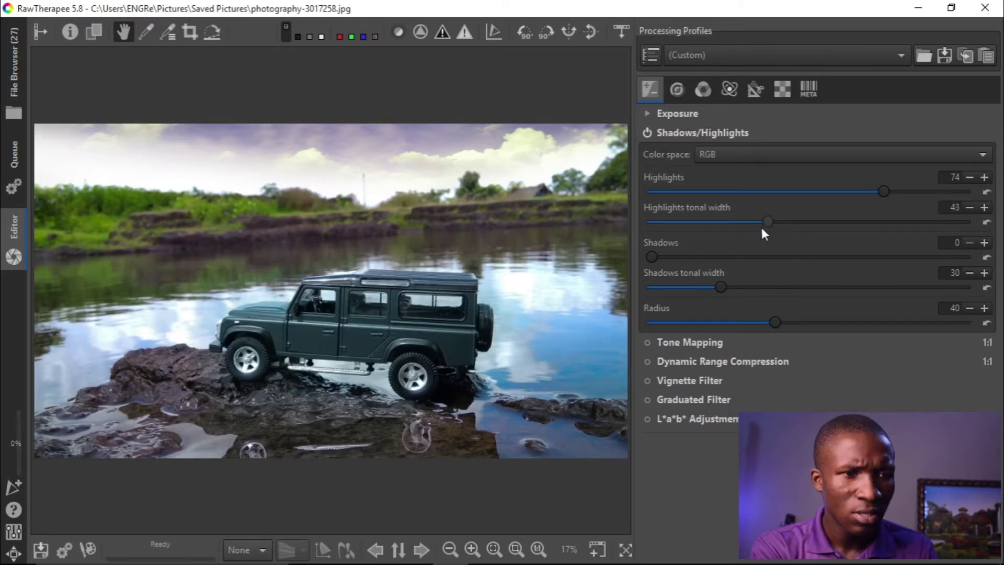
drag(743, 229, 739, 229)
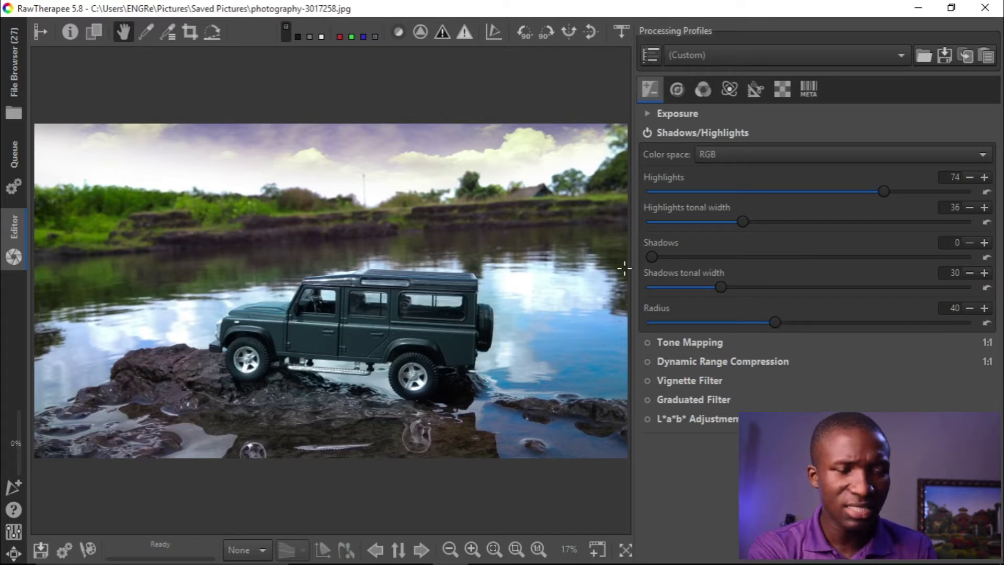
scroll(669, 255, up, 2)
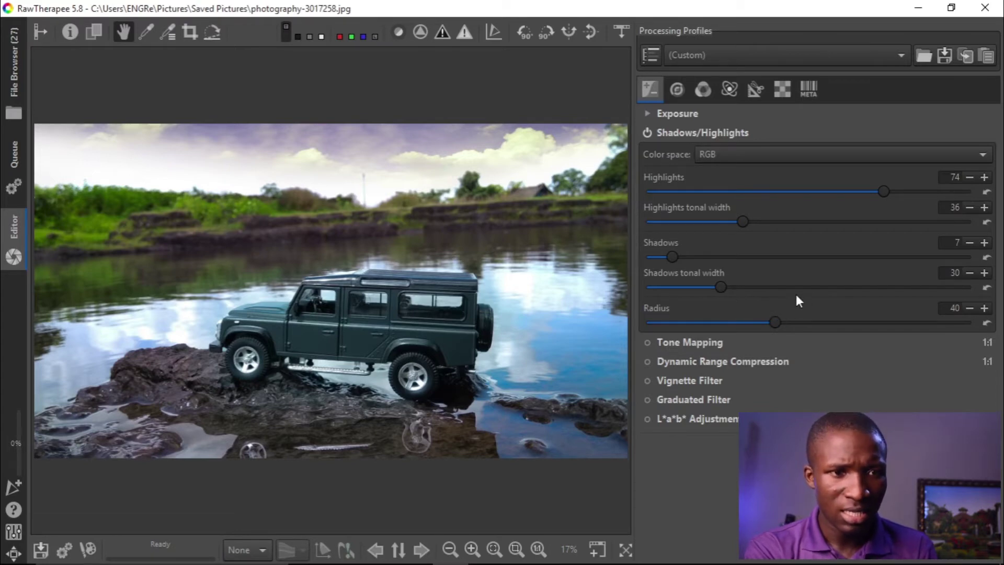
click(708, 132)
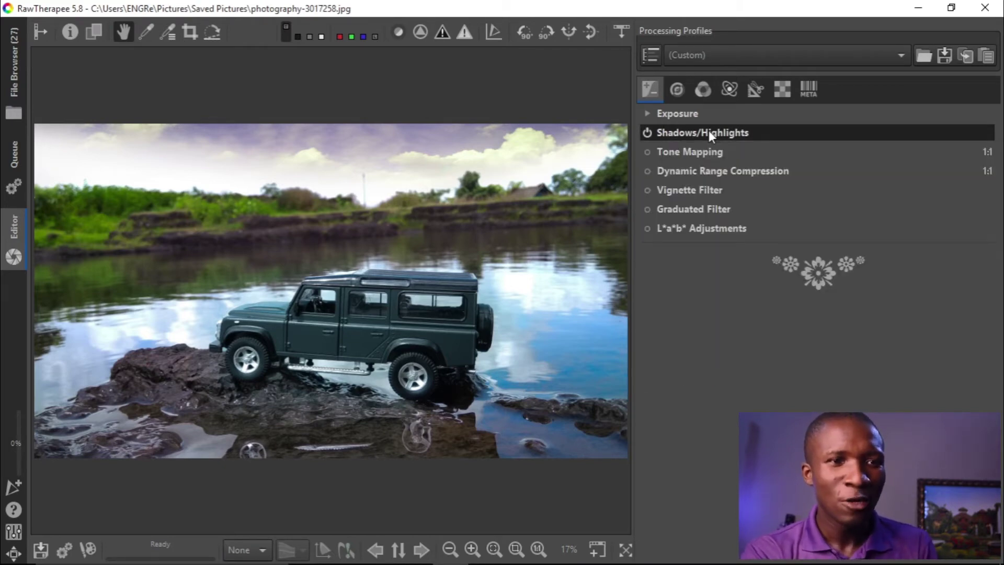
- Enable L*a*b* Adjustments and set Chromaticity to 20
click(695, 230)
click(644, 229)
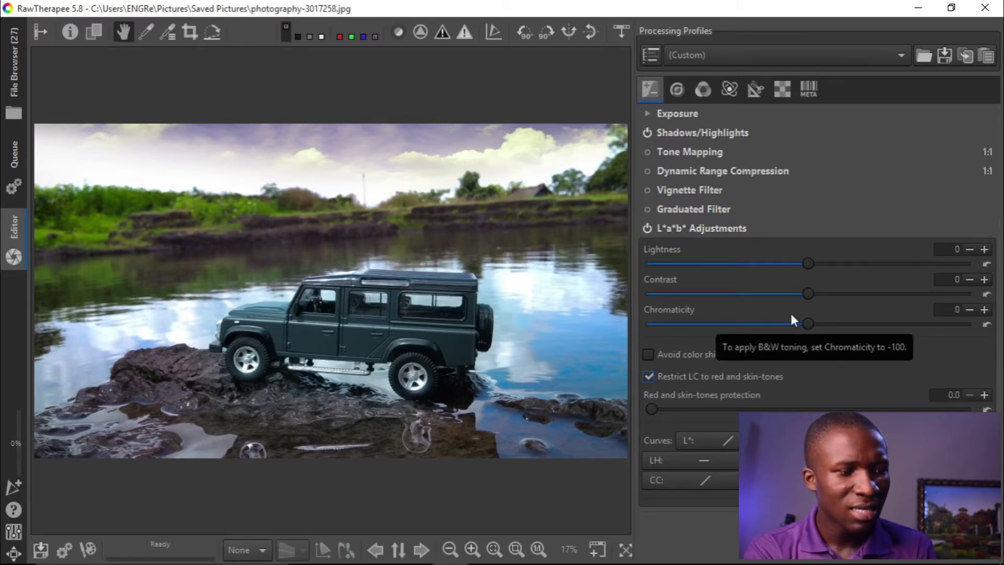
drag(807, 322, 845, 322)
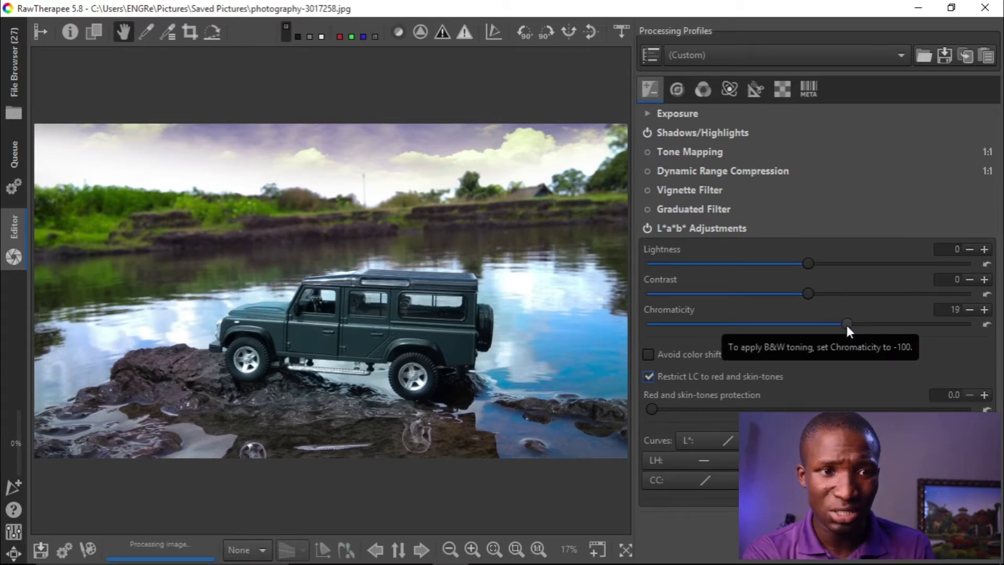
scroll(847, 322, up, 1)
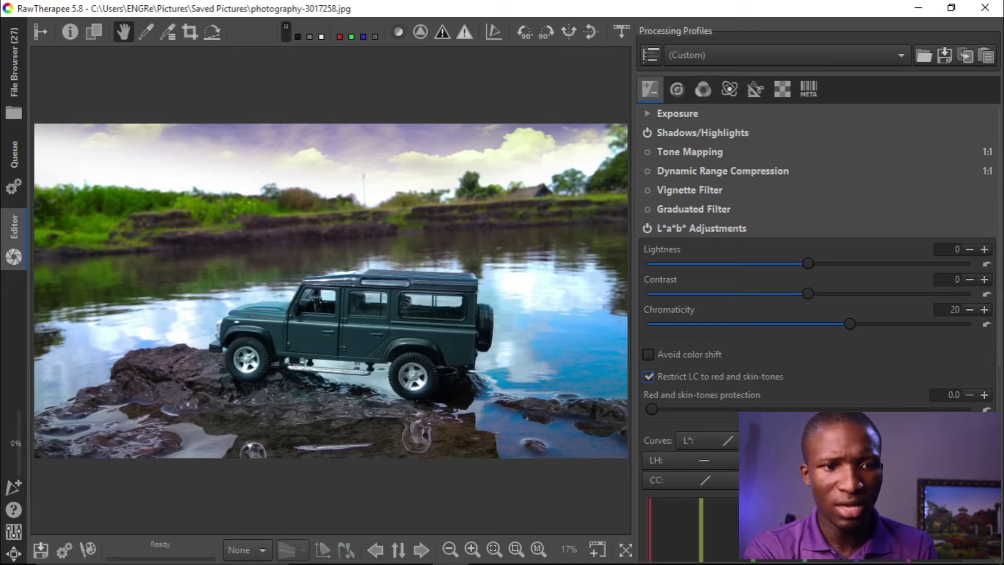
- Raise the cyan point well above the middle line on the HH curve and set Chromaticity to -3
scroll(815, 314, down, 5)
scroll(838, 397, down, 3)
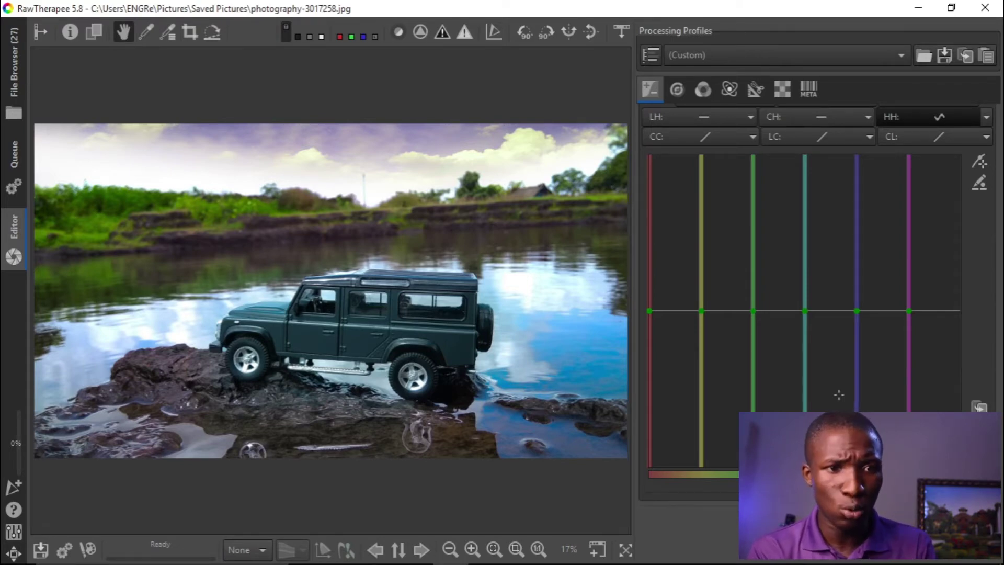
click(805, 311)
drag(805, 311, 803, 222)
scroll(802, 219, up, 8)
scroll(792, 238, down, 3)
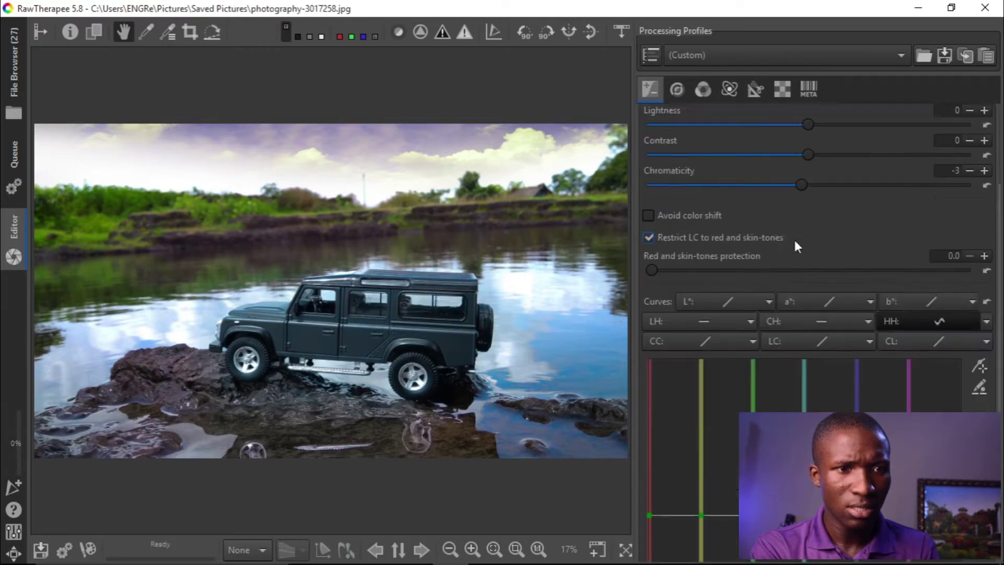
- Lower the blue point strongly and the magenta point slightly on the L*a*b* HH curve
scroll(792, 238, down, 4)
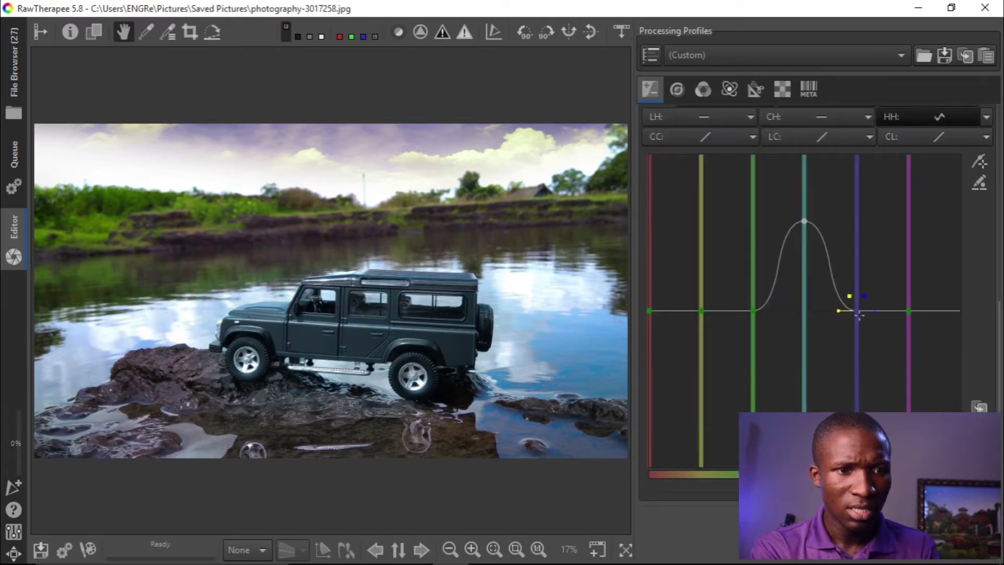
drag(857, 312, 860, 384)
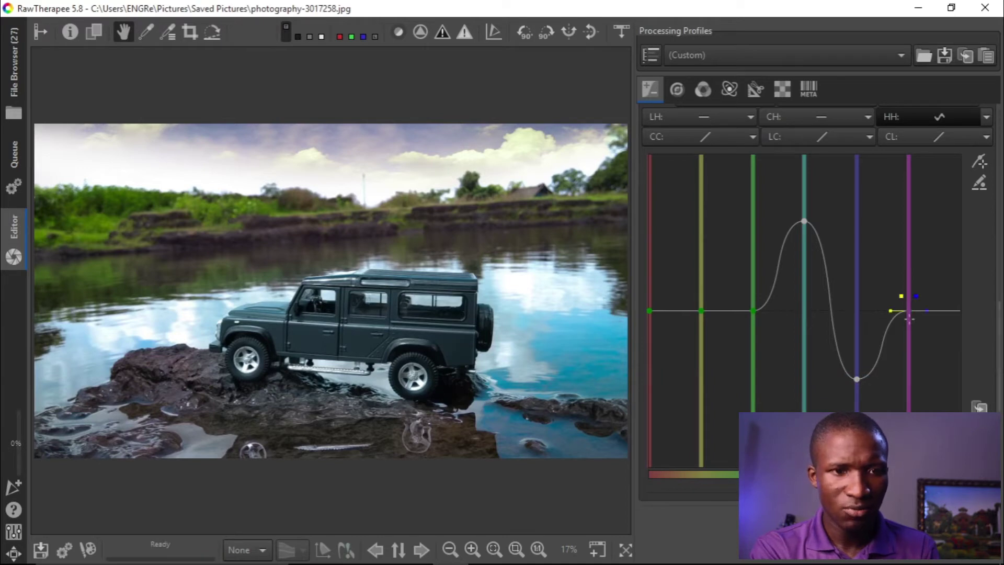
drag(908, 311, 908, 330)
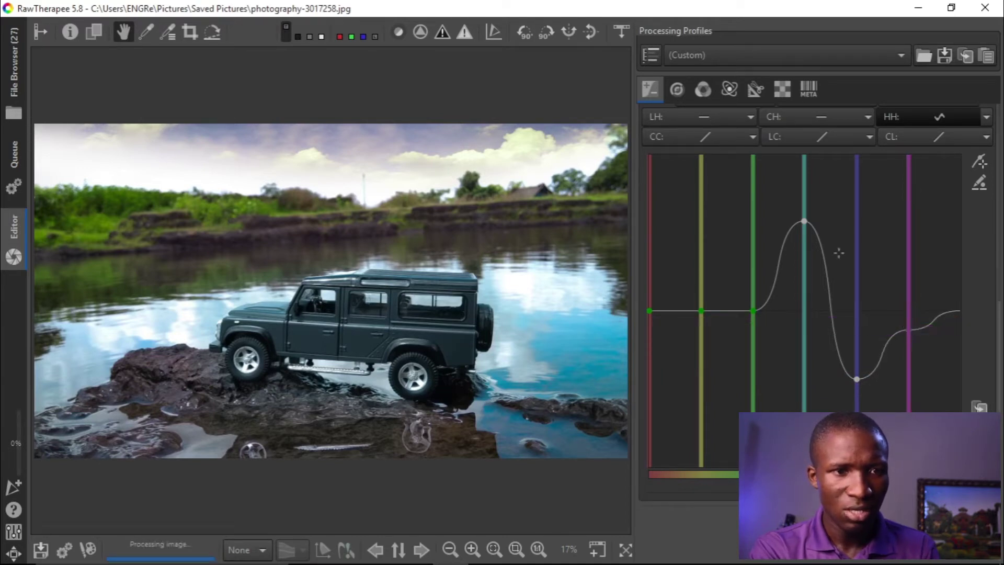
- Add a point between cyan and blue near the peak of the HH curve and raise the cyan point slightly more
click(819, 230)
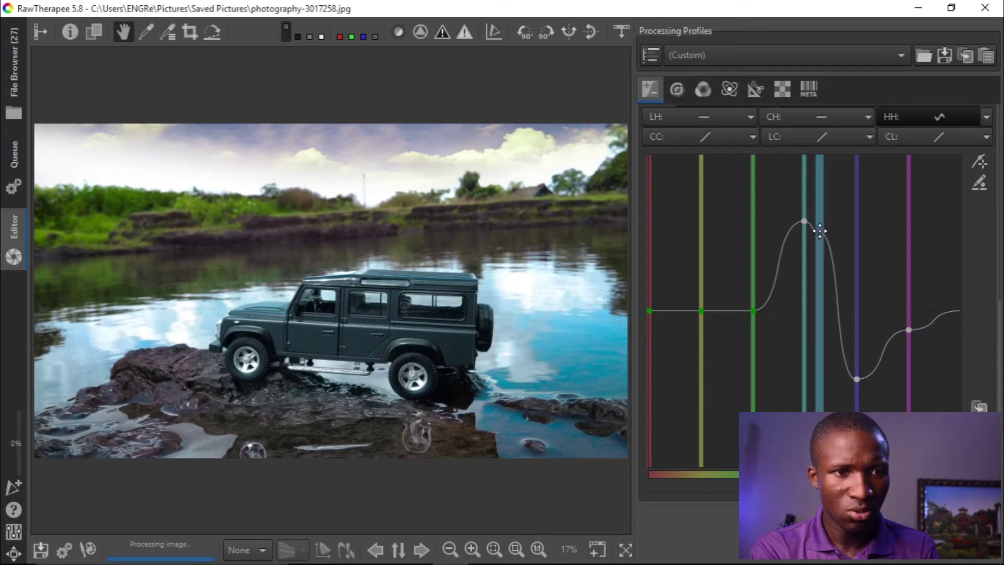
mouse_move(809, 222)
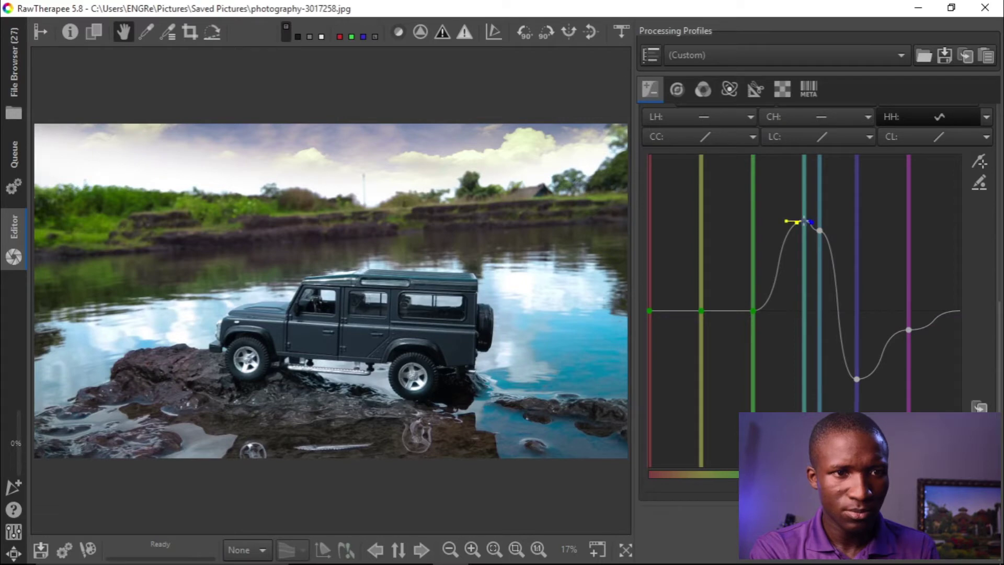
drag(803, 220, 803, 211)
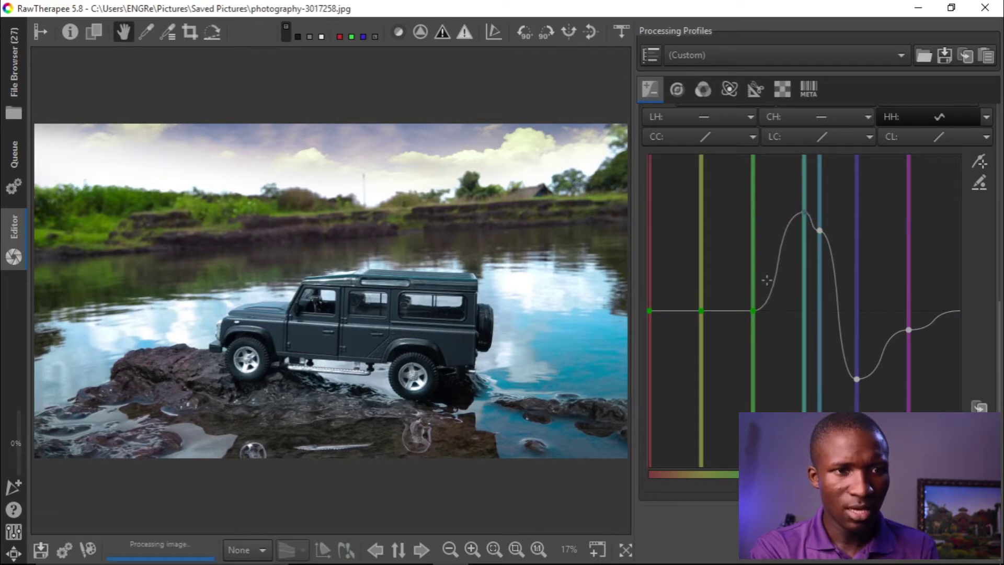
scroll(767, 283, up, 5)
scroll(768, 287, down, 5)
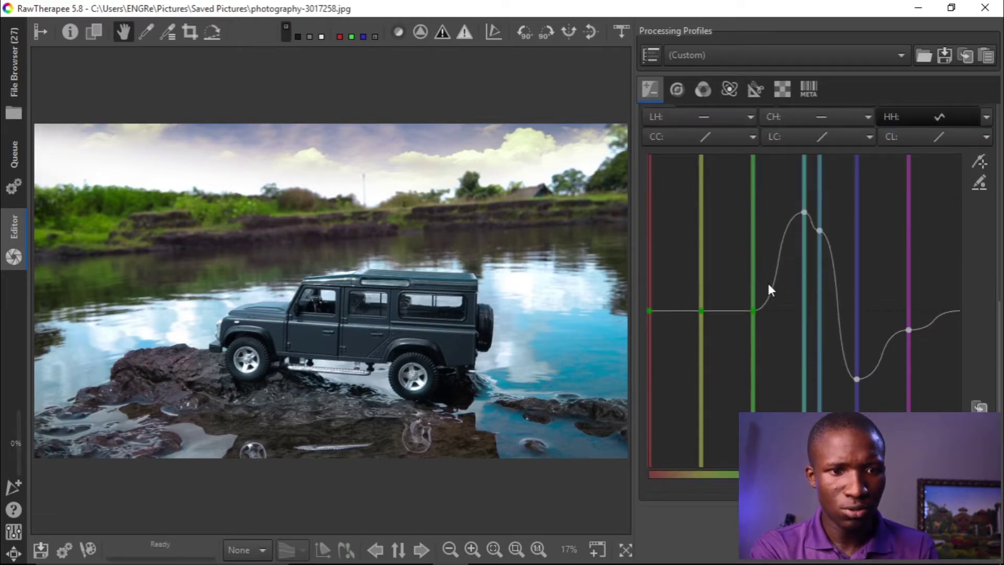
scroll(767, 281, up, 8)
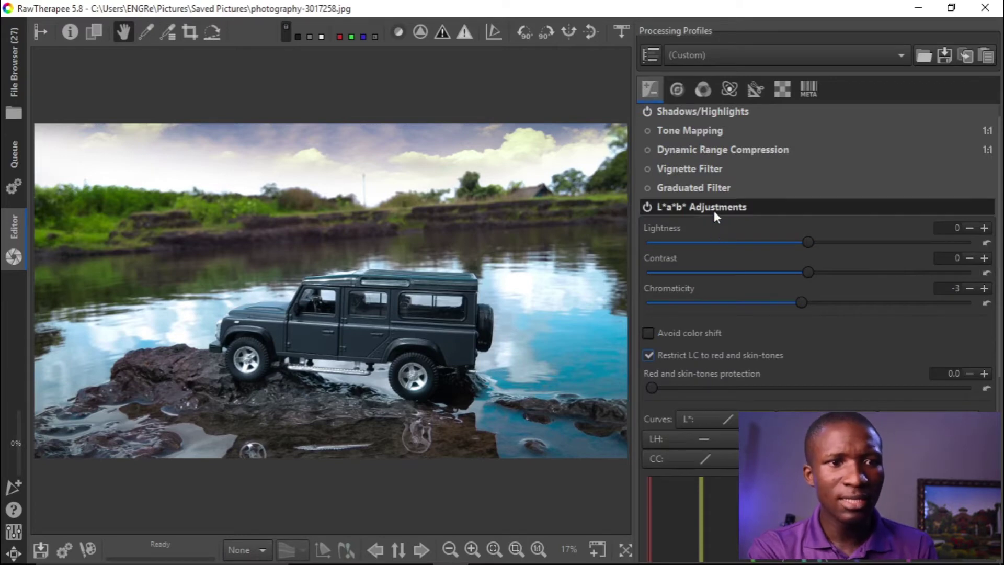
click(713, 210)
- Enable the HSV Equalizer among the color tools and set its H channel curve to Equalizer
click(702, 90)
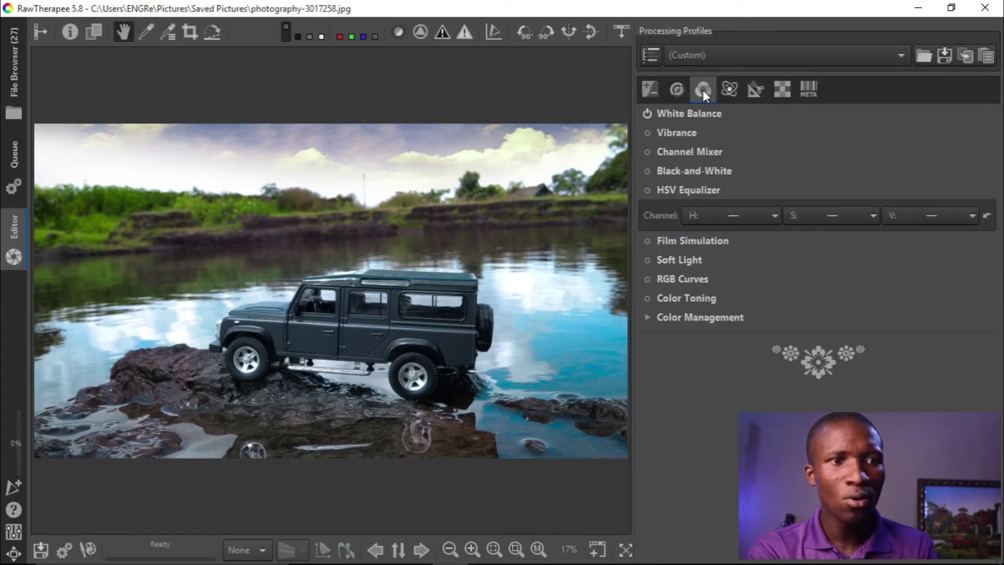
click(693, 112)
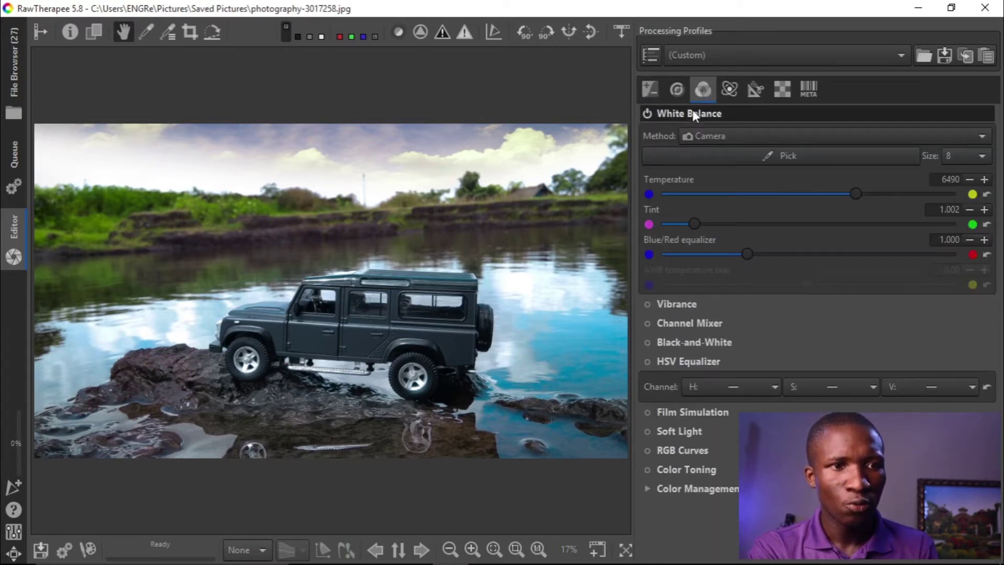
click(692, 111)
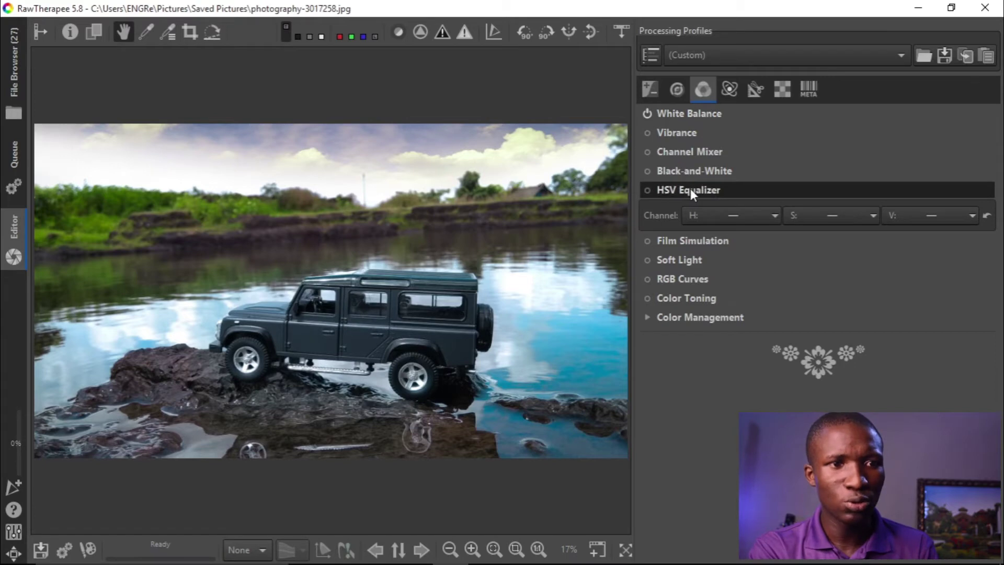
click(673, 190)
click(647, 188)
click(672, 190)
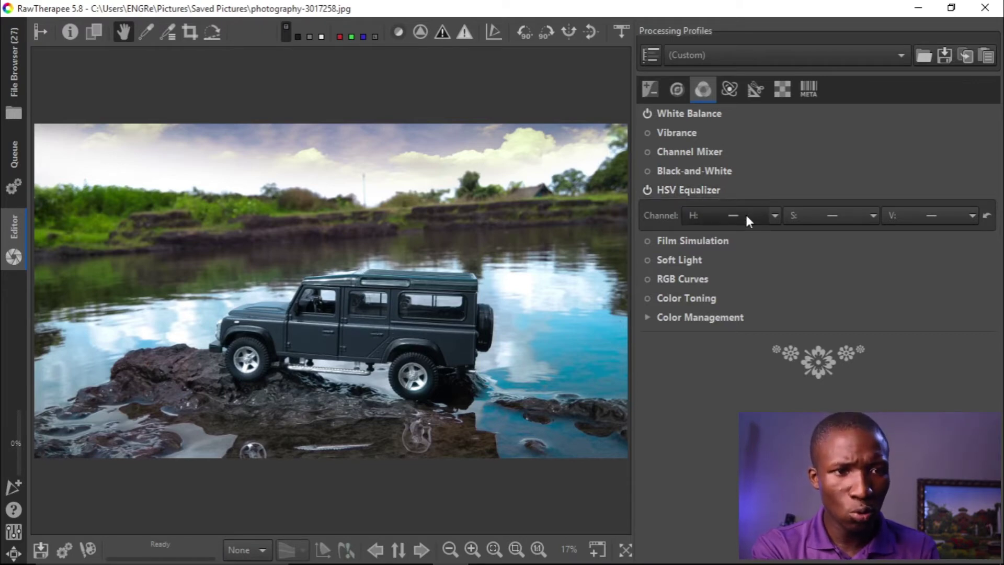
click(768, 214)
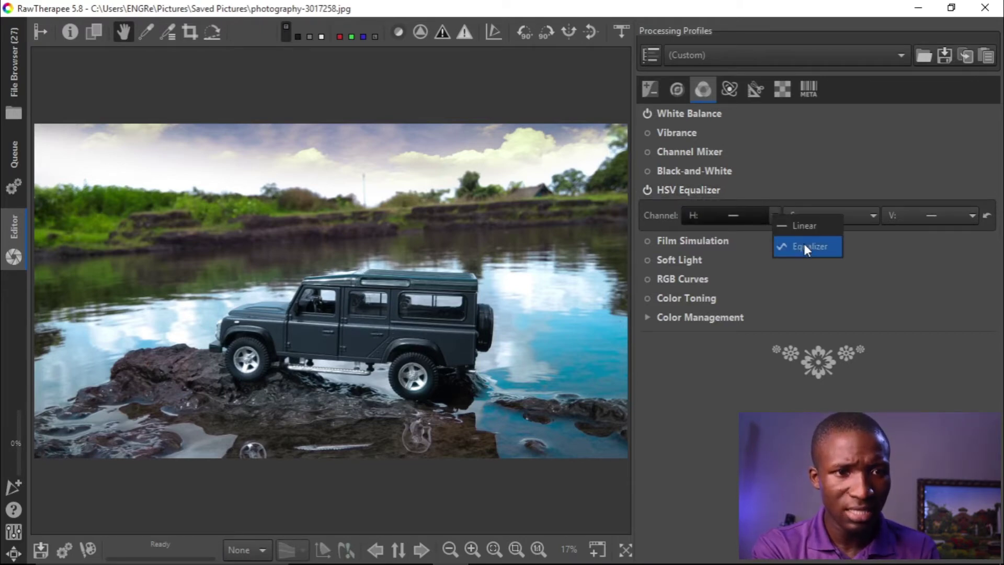
click(805, 247)
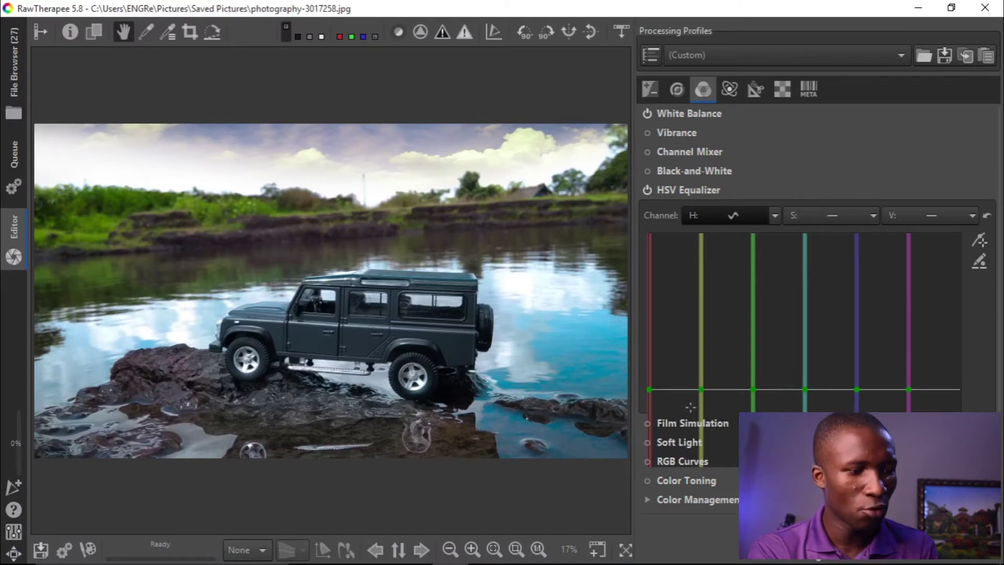
- Lower the yellow and green points on the HSV Equalizer's H curve to shift the greenery to red
drag(701, 389, 701, 412)
drag(752, 389, 751, 414)
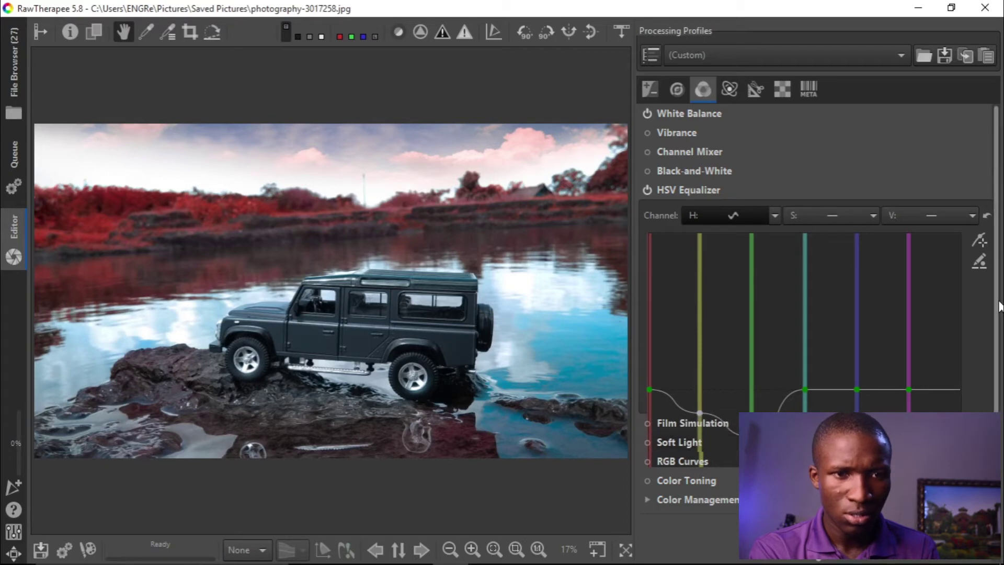
scroll(988, 351, down, 1)
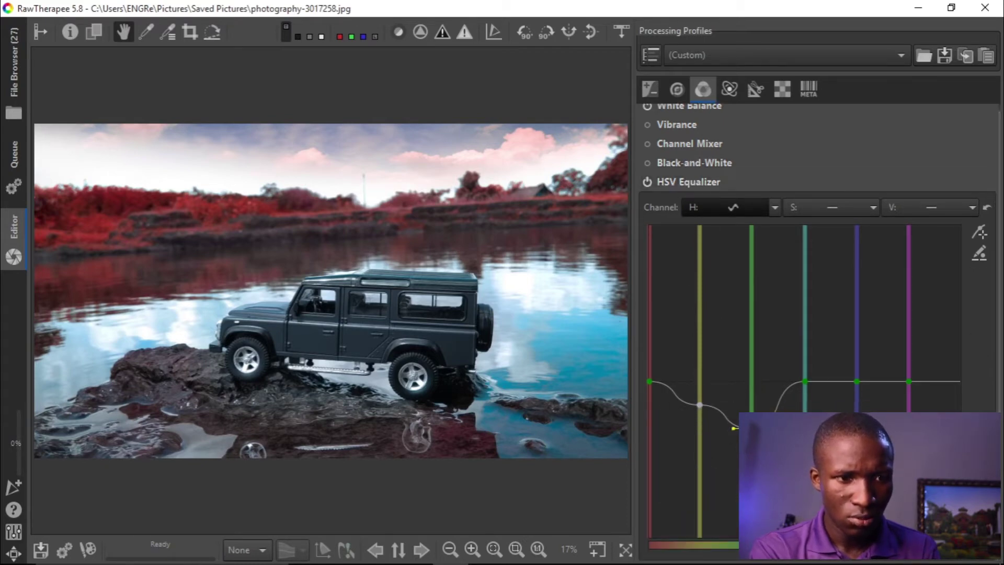
drag(734, 428, 748, 416)
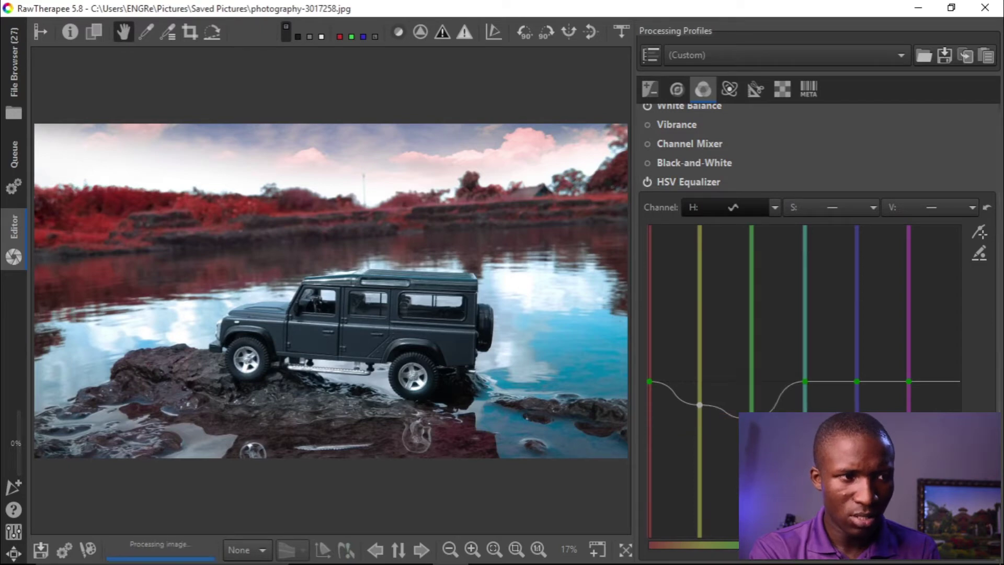
- Fine-tune the yellow and green points on the H curve, trying orange foliage before returning it to red
click(700, 404)
drag(700, 404, 698, 396)
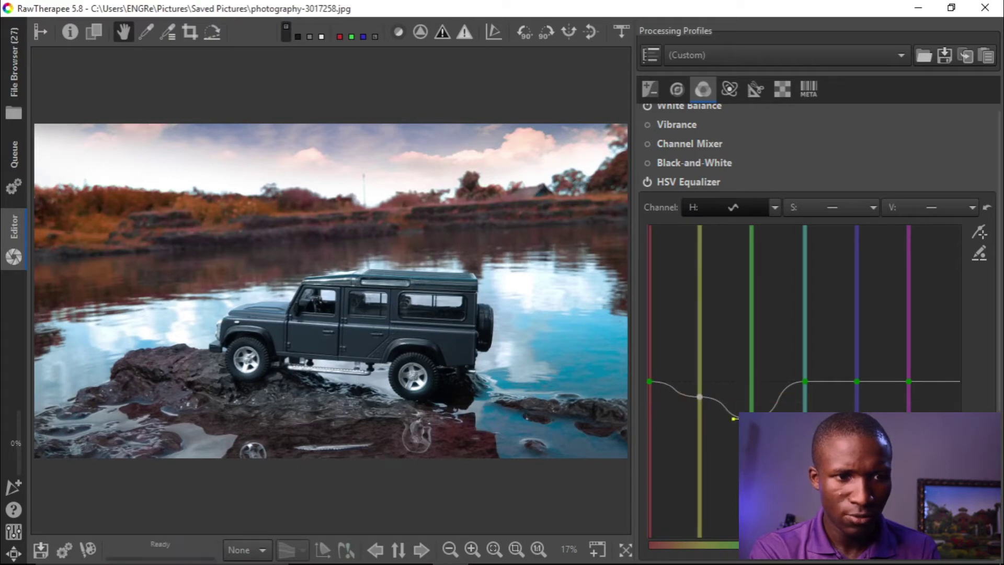
drag(734, 418, 754, 422)
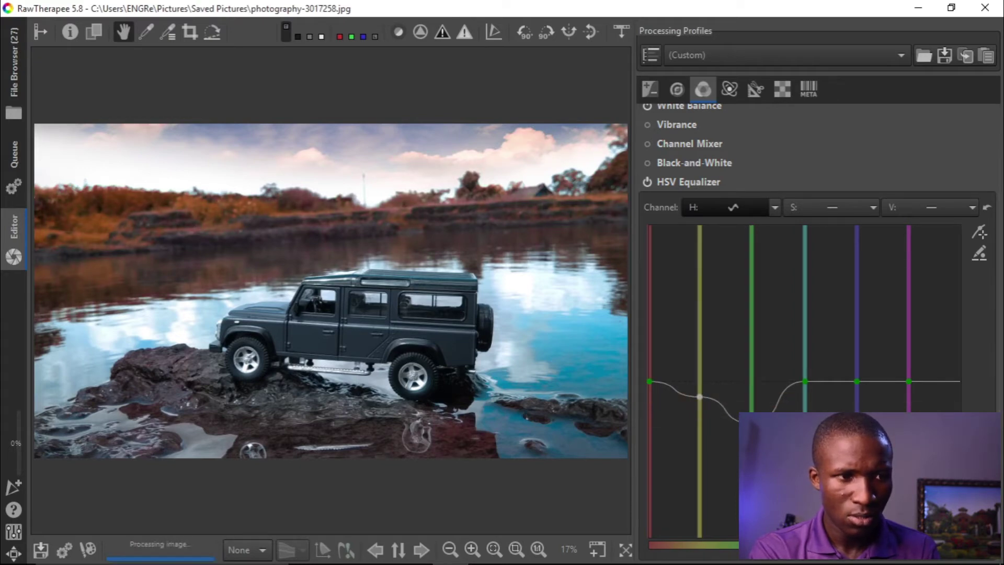
click(699, 397)
drag(700, 396, 701, 406)
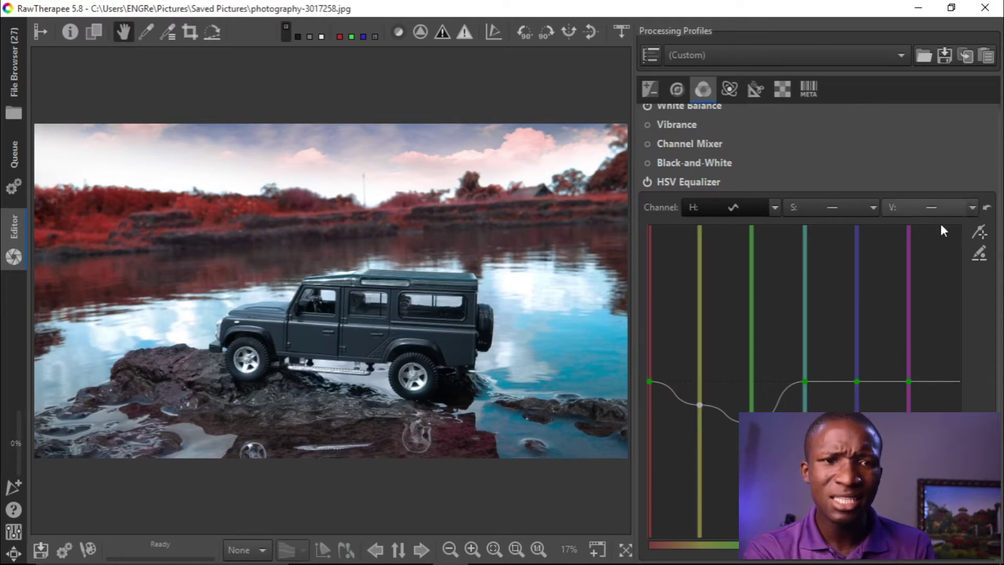
- Set the HSV Equalizer's V channel curve to Equalizer and raise its blue and cyan points to brighten the water
click(972, 209)
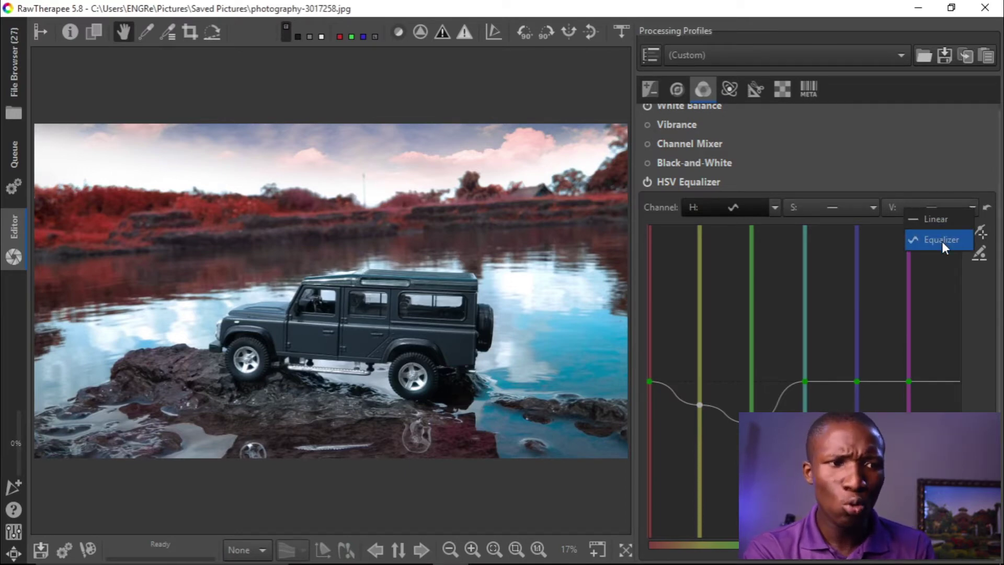
click(942, 241)
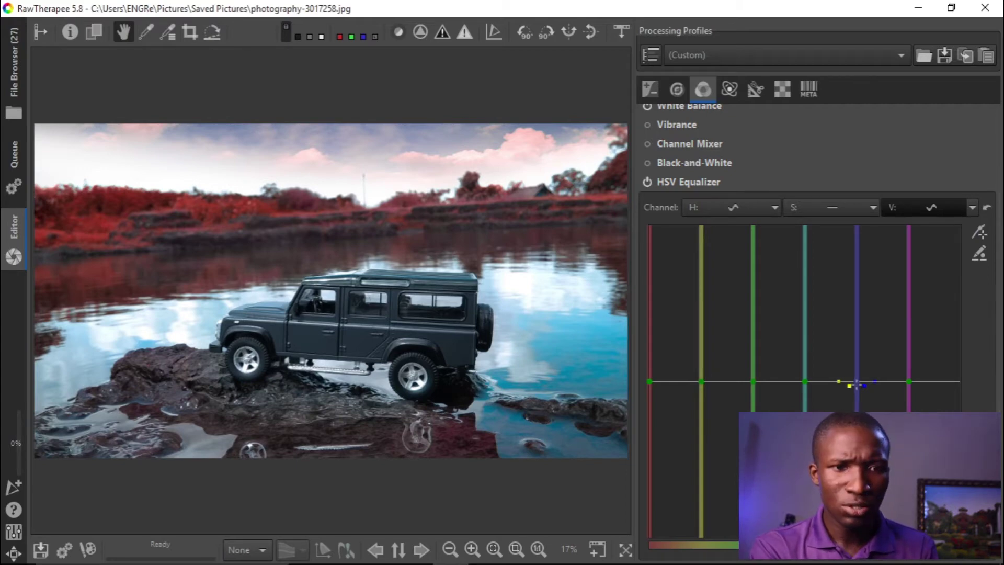
drag(858, 384, 860, 316)
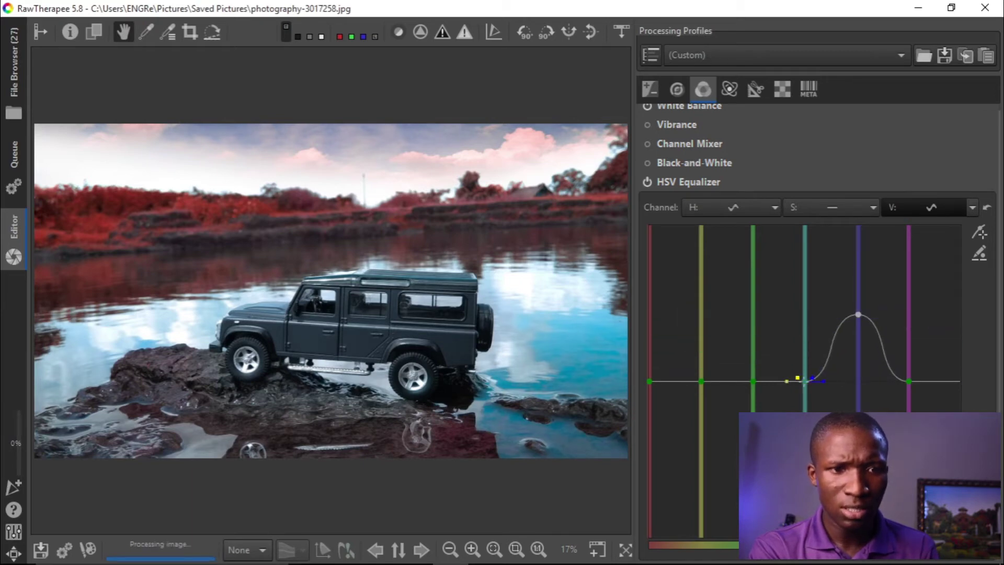
drag(805, 382, 810, 305)
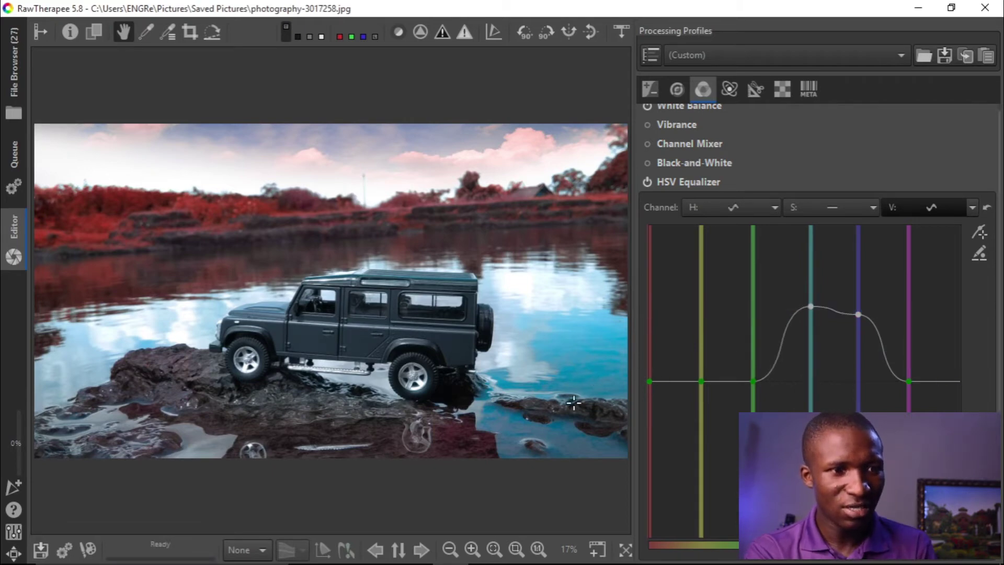
mouse_move(809, 310)
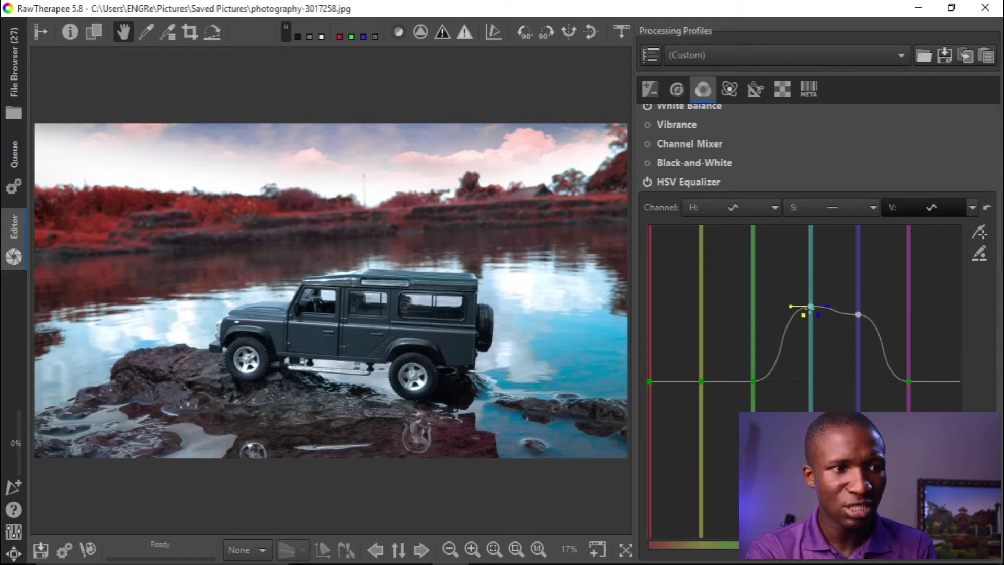
- Collapse the HSV Equalizer and enable Color Toning with the Color Balance Shadows/Midtones/Highlights method
click(712, 179)
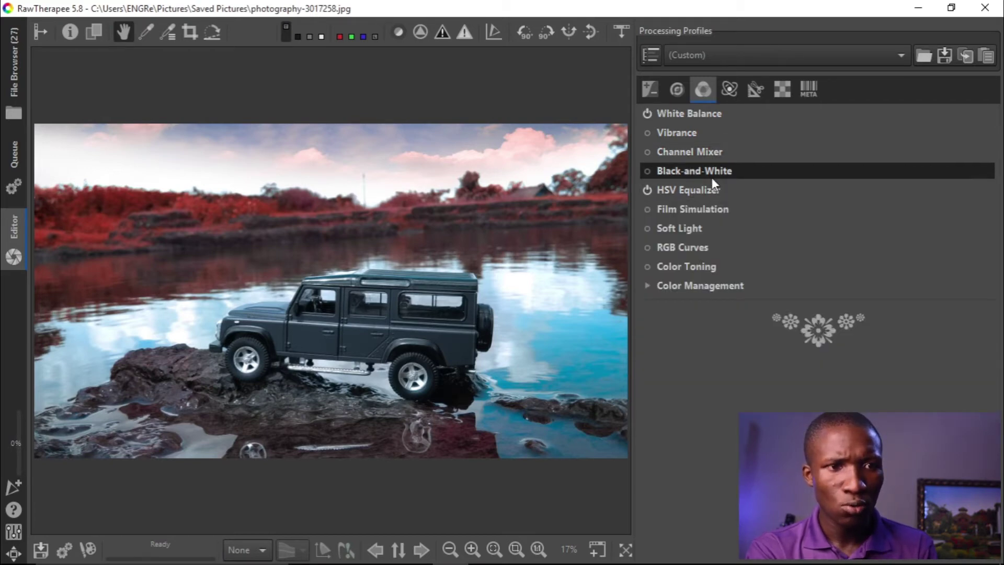
click(679, 263)
click(648, 264)
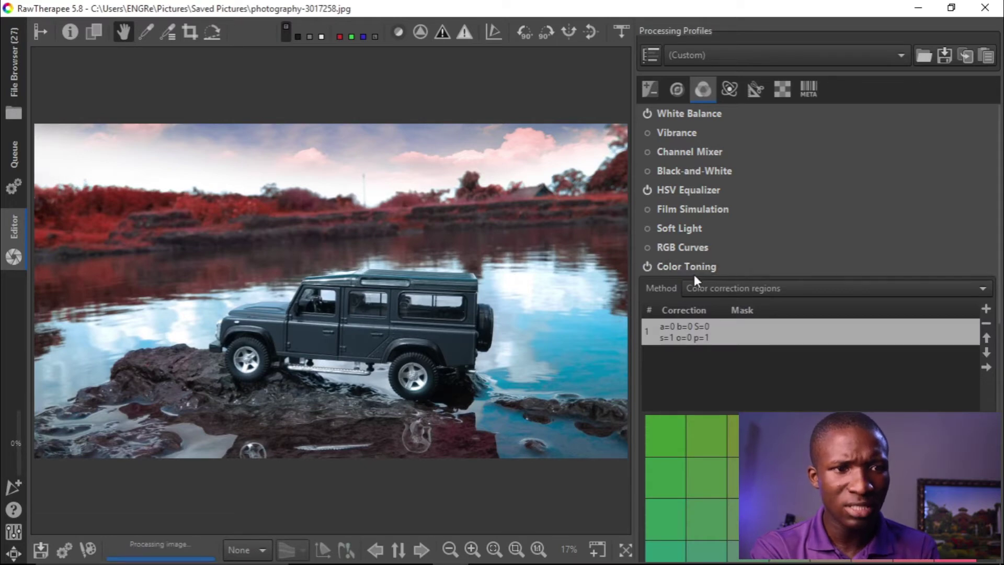
click(748, 283)
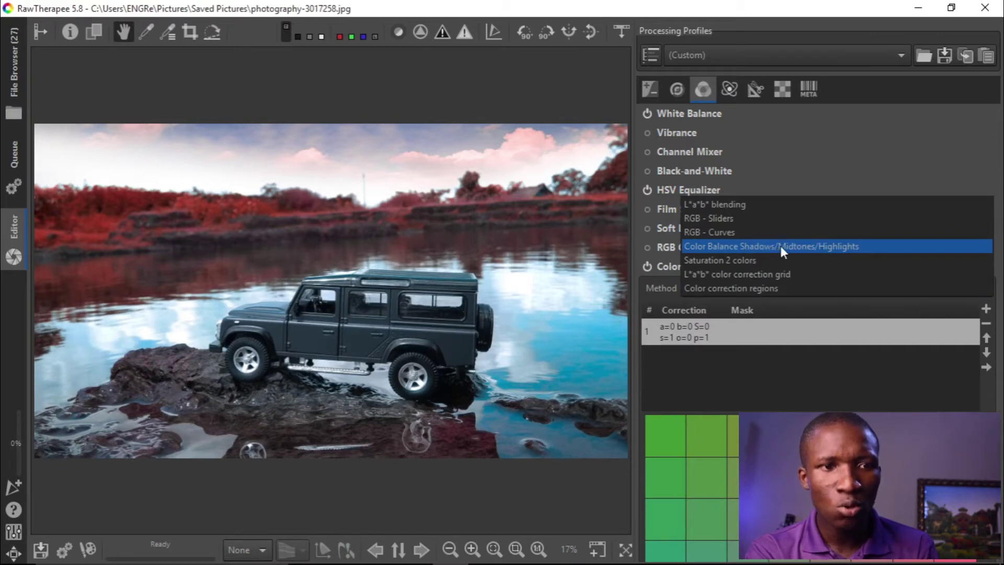
click(803, 245)
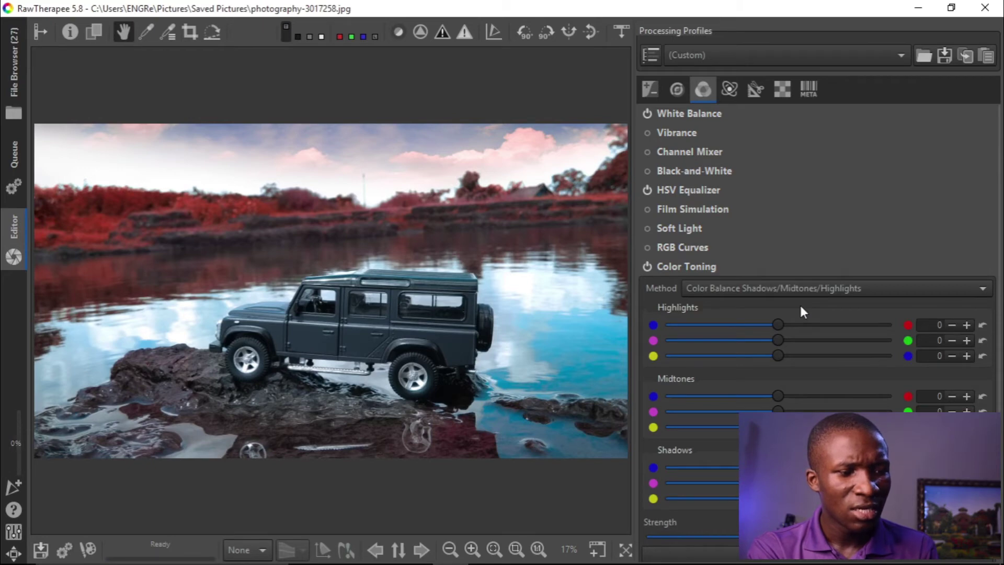
- Set the Color Toning highlights to 23 toward green and 6 toward blue
click(777, 340)
drag(778, 338, 783, 341)
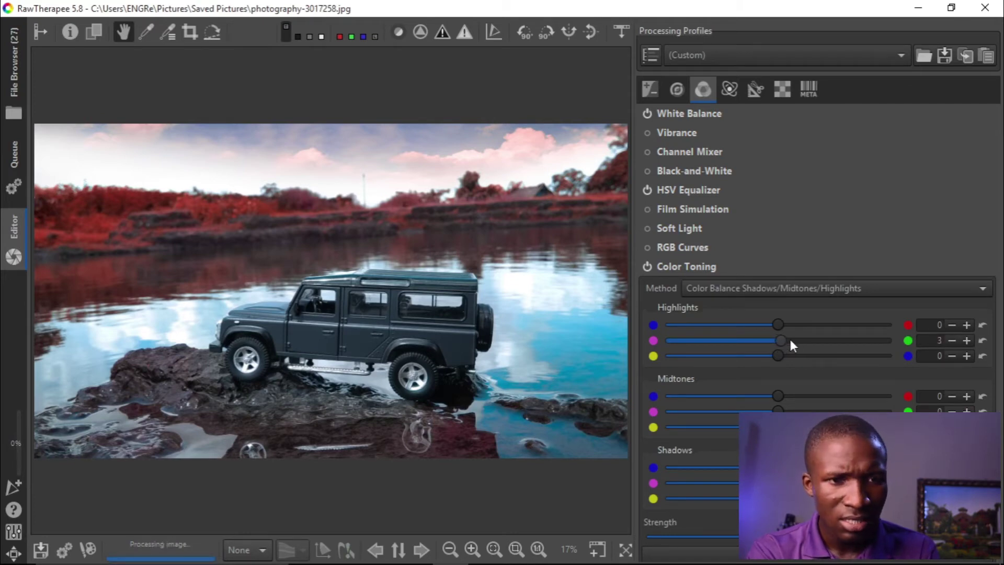
drag(798, 343, 811, 343)
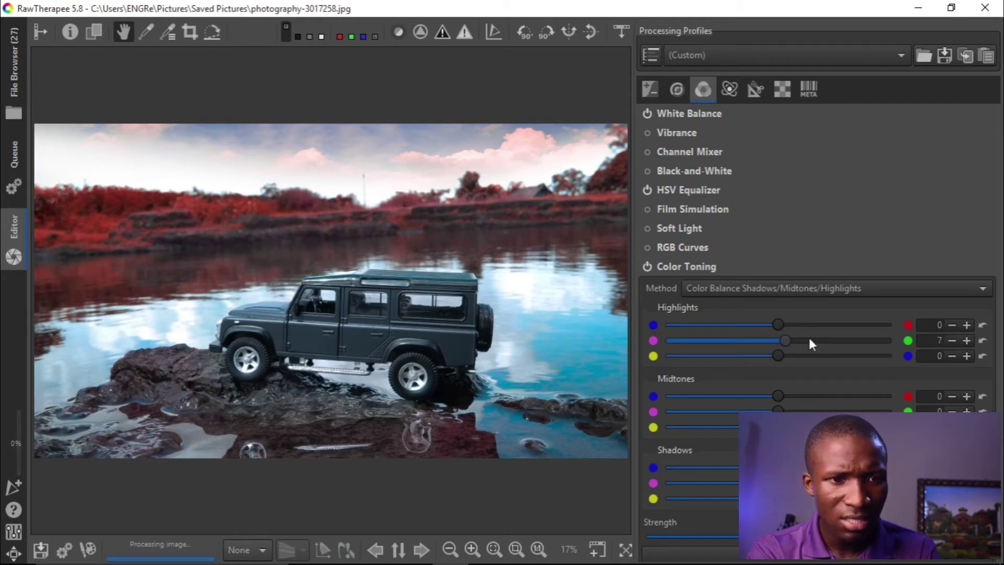
drag(810, 340, 877, 340)
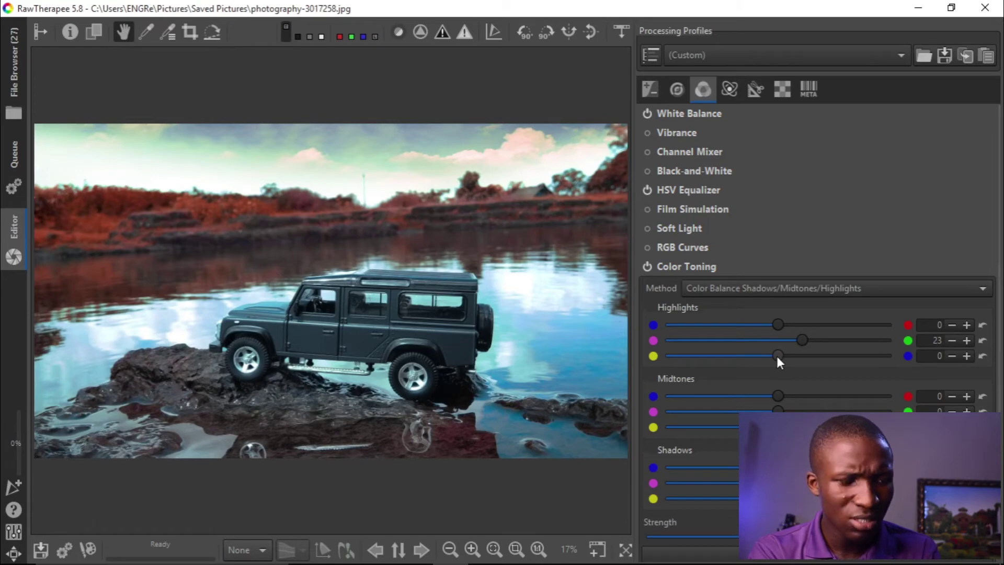
drag(777, 355, 784, 358)
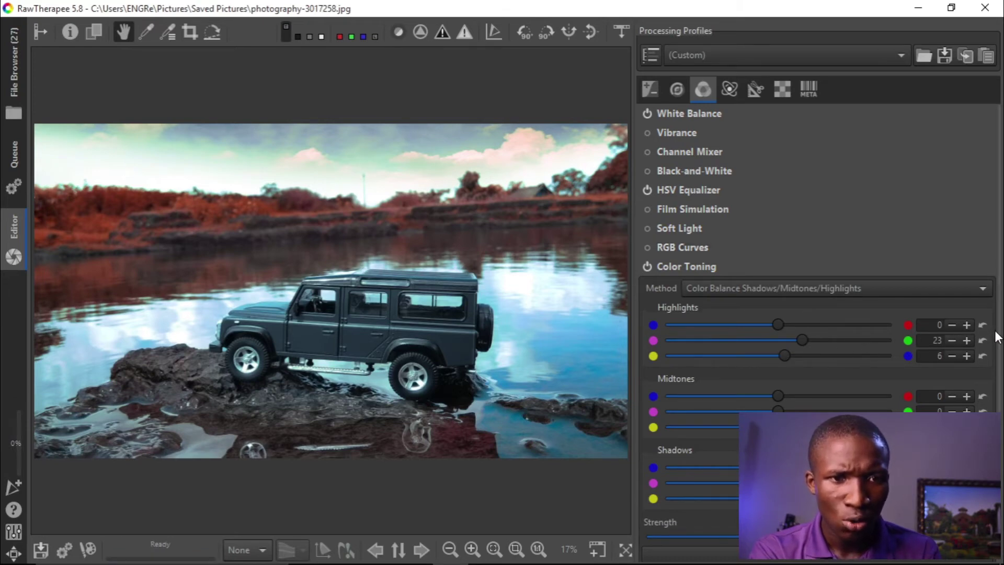
- Set the Color Toning midtones to -4 for red and 12 for blue, and give the shadows the same values
drag(998, 339, 994, 374)
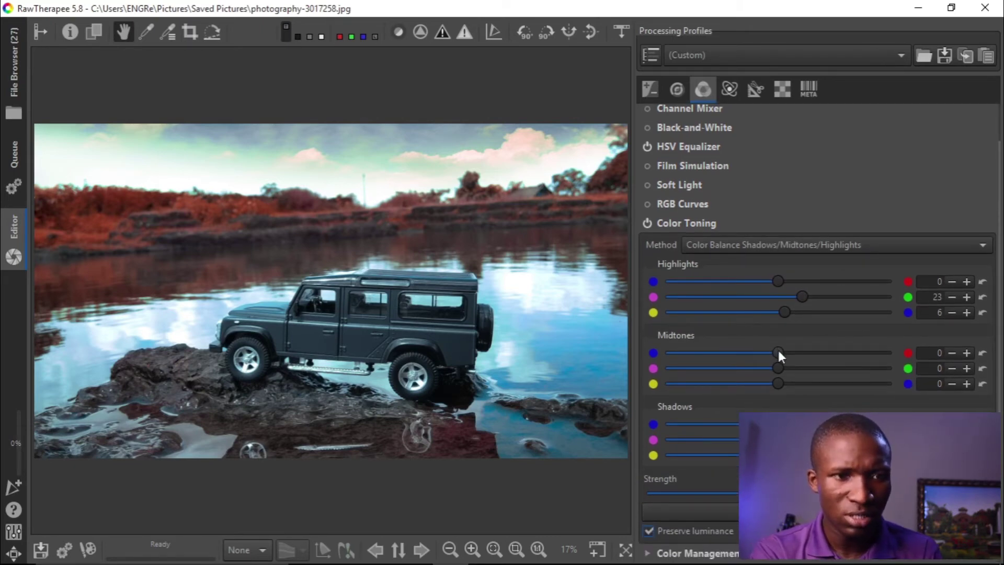
drag(776, 347, 774, 347)
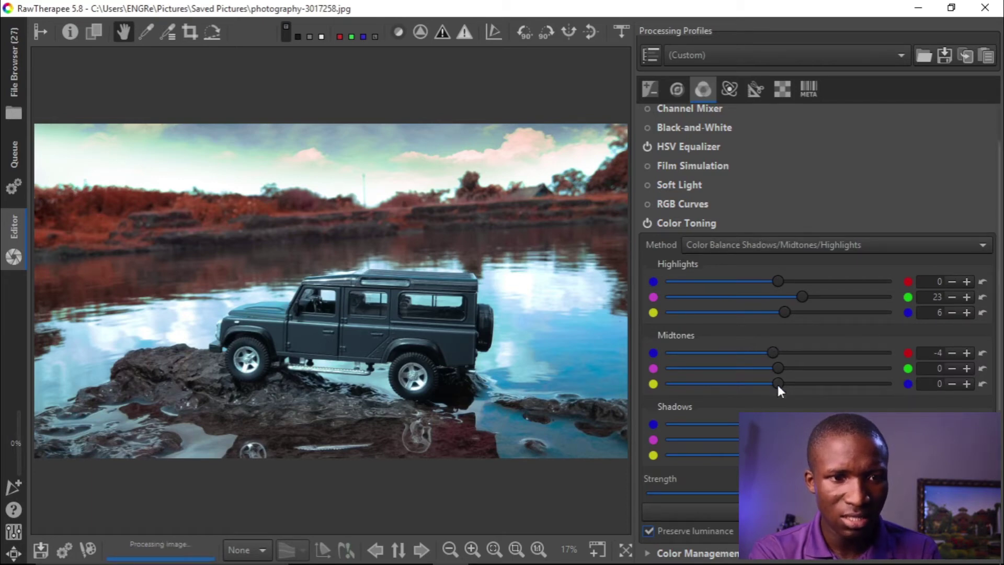
drag(778, 384, 779, 384)
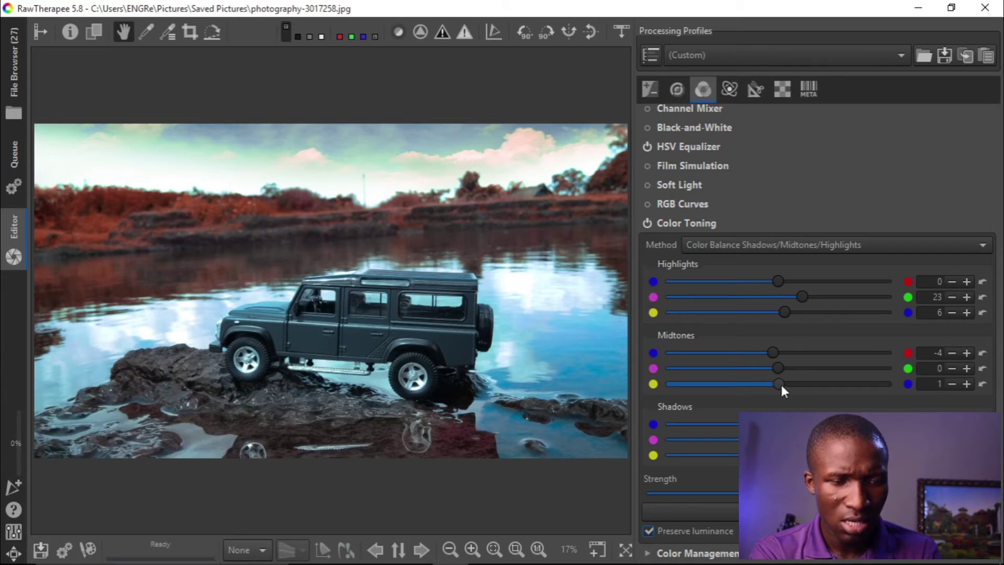
drag(789, 385, 828, 385)
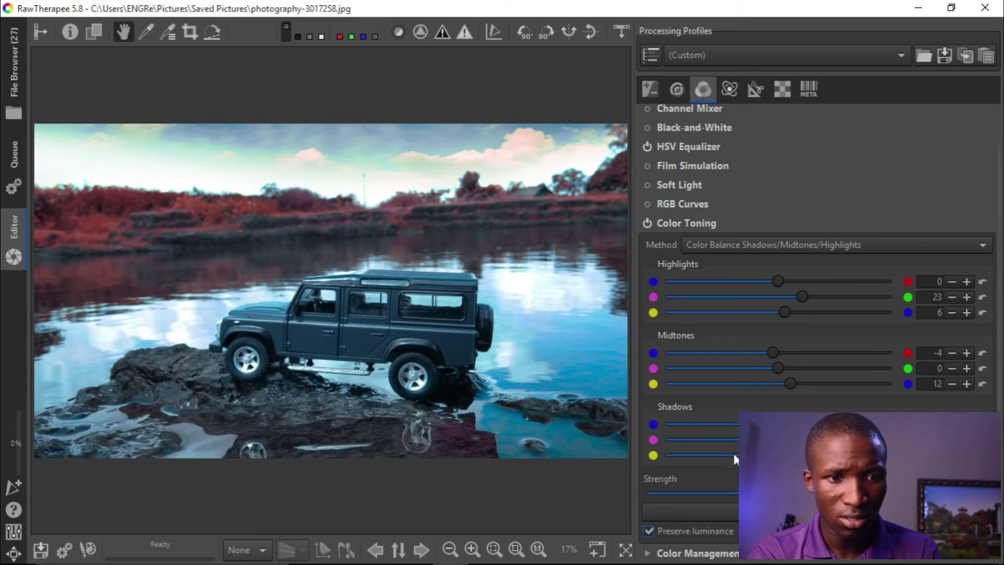
drag(999, 342, 983, 393)
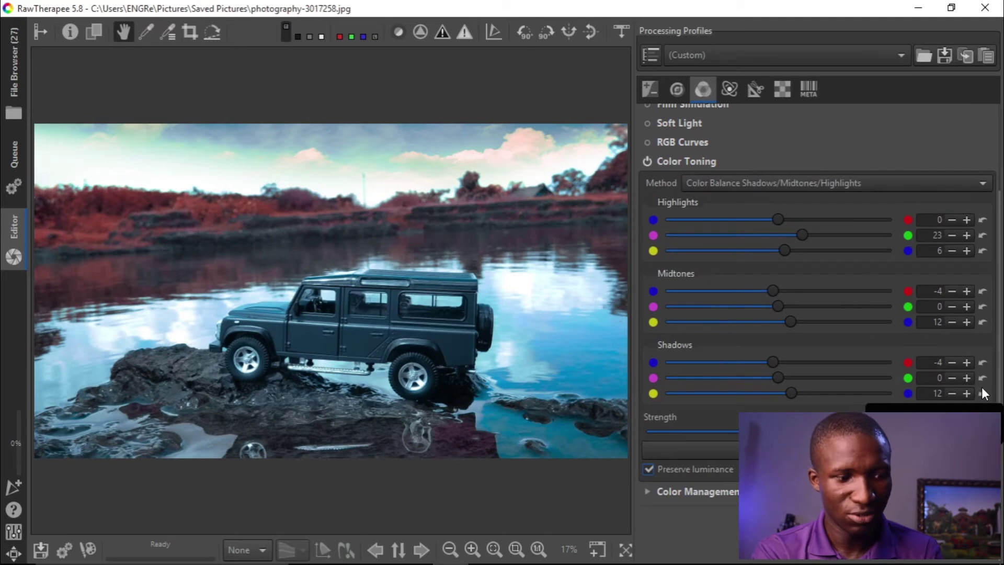
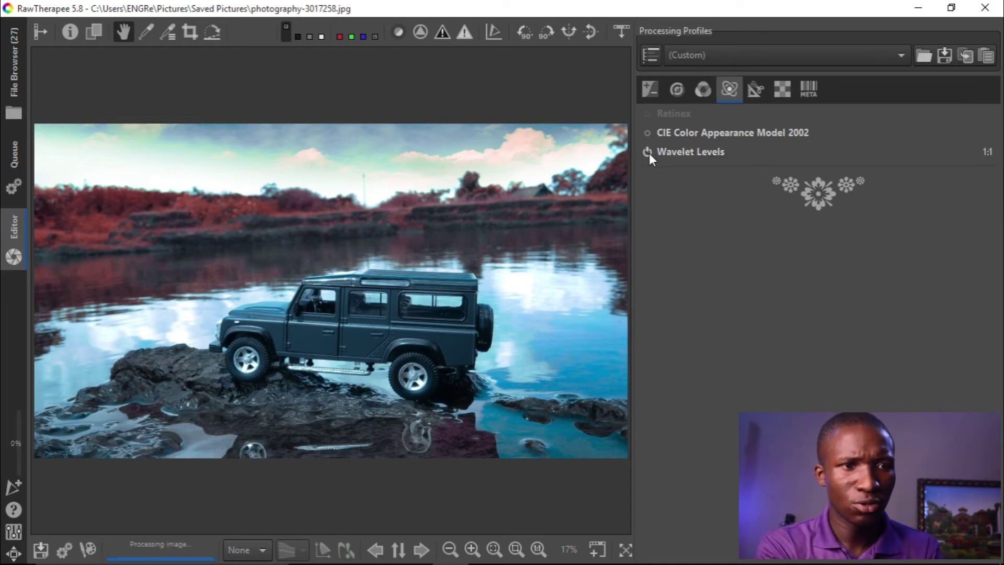
- Expand Wavelet Levels and collapse its Wavelet Settings, Contrast, Chroma, Toning, and Denoise and Refine sections
click(683, 150)
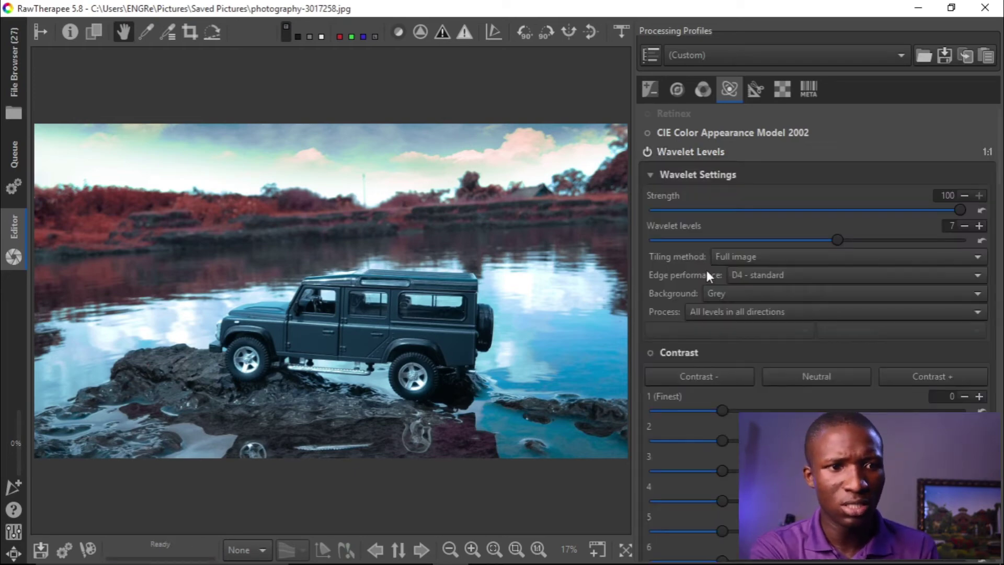
click(665, 175)
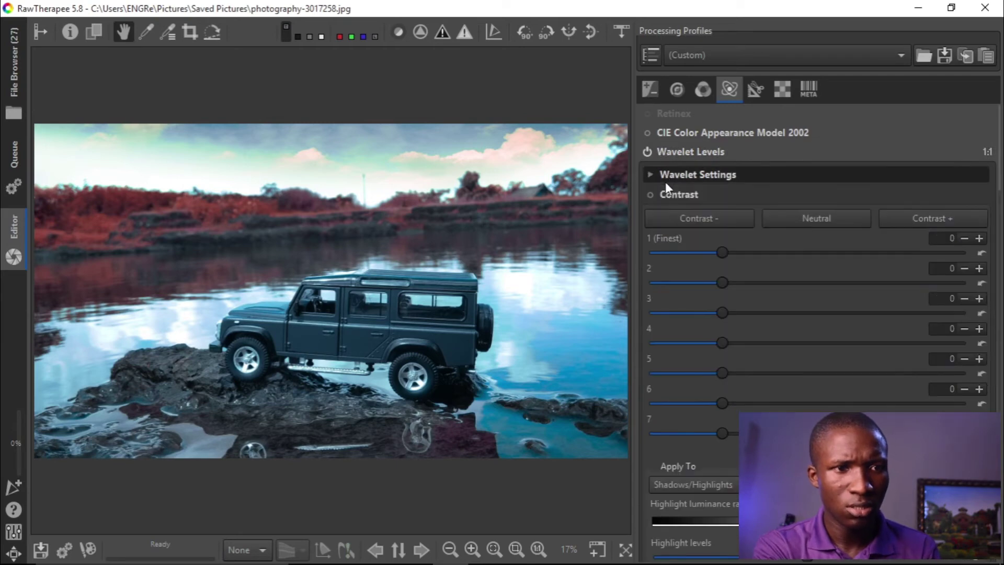
click(679, 181)
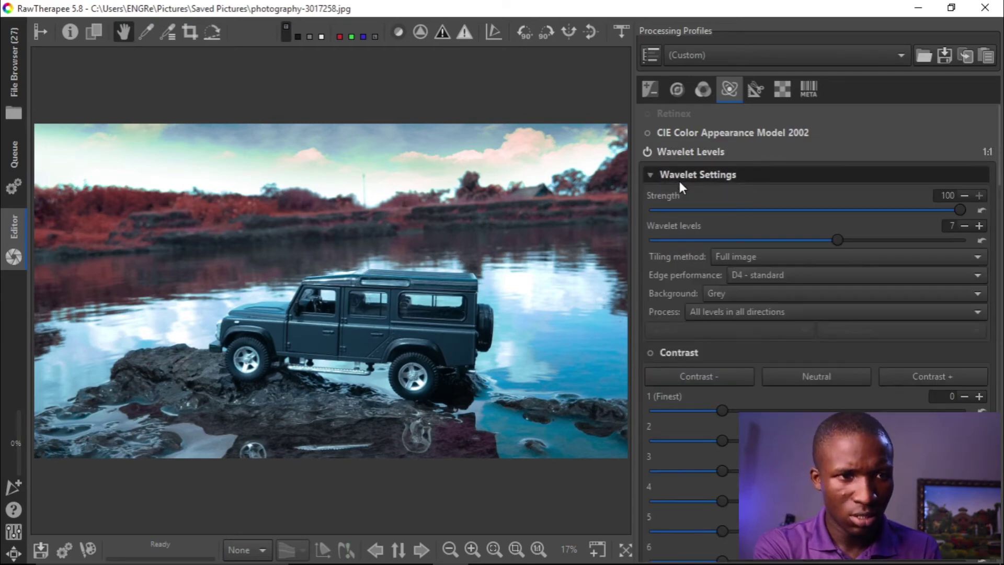
click(679, 177)
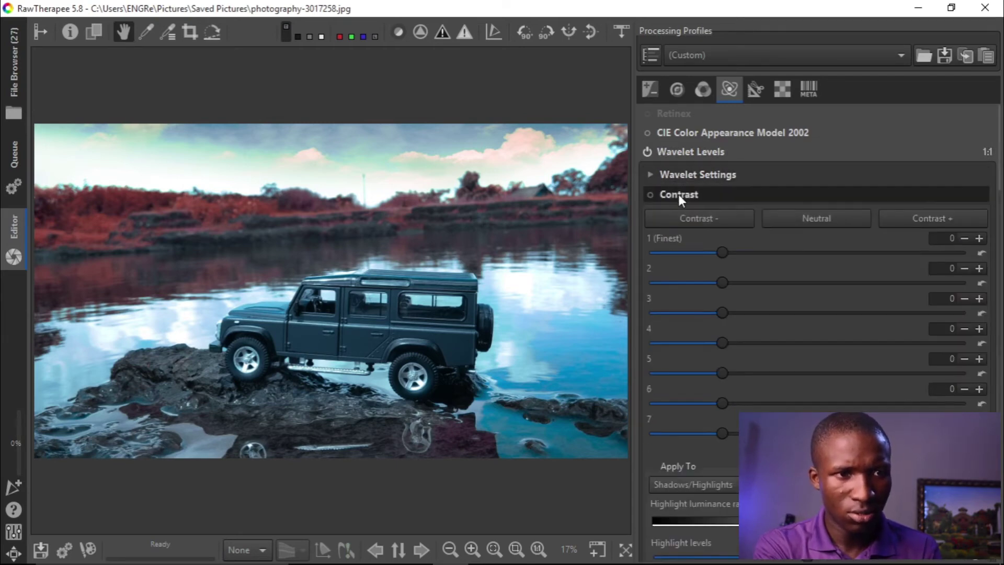
click(678, 193)
click(677, 217)
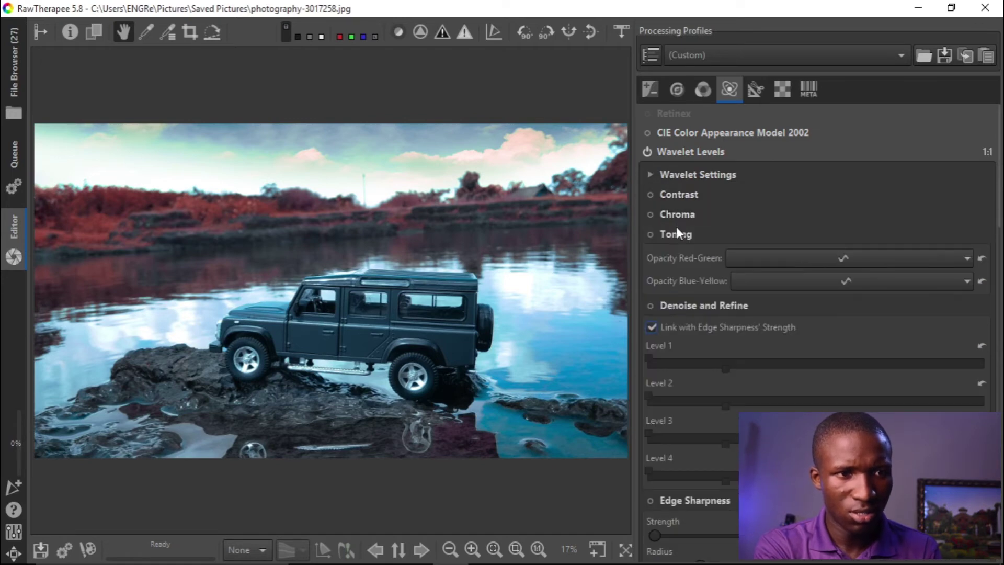
click(677, 235)
click(684, 250)
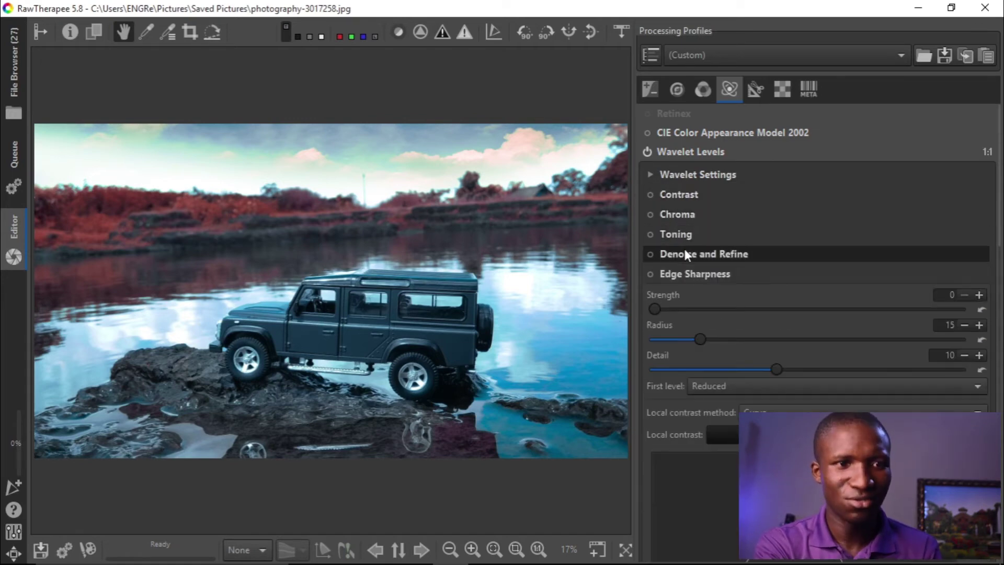
- Enable Edge Sharpness in Wavelet Levels with Strength 9 and Detail -33
scroll(689, 271, down, 4)
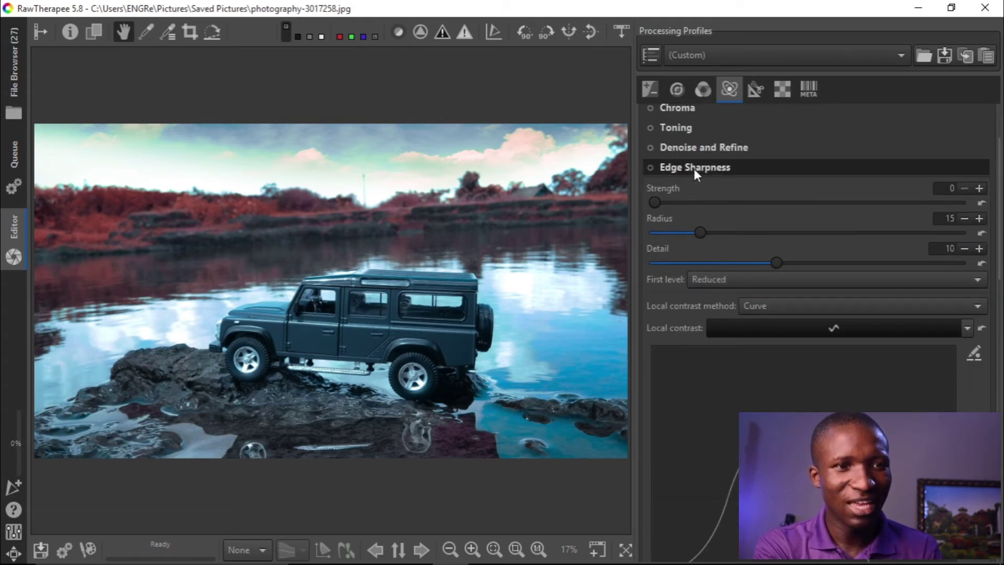
scroll(695, 170, down, 2)
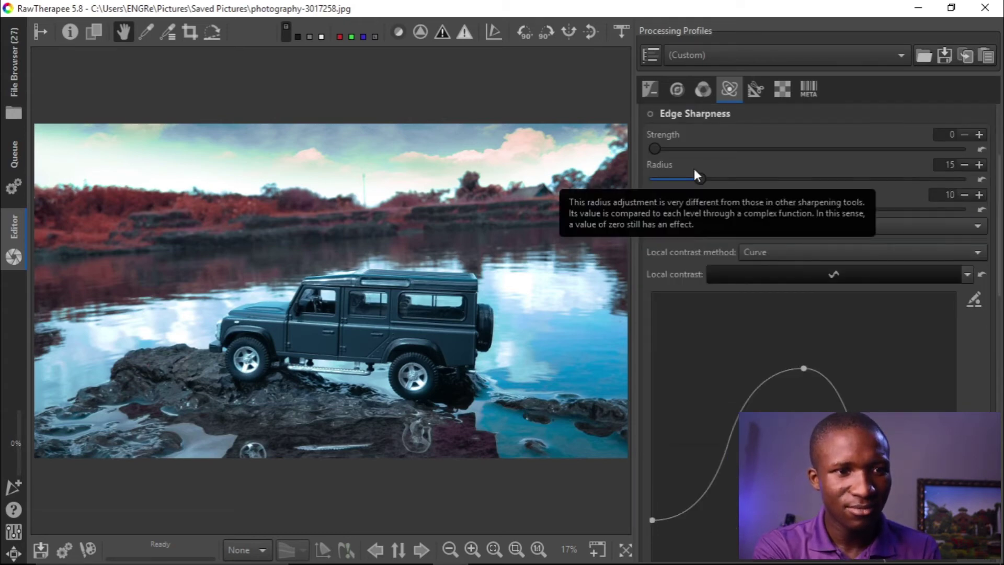
scroll(694, 168, up, 2)
click(654, 168)
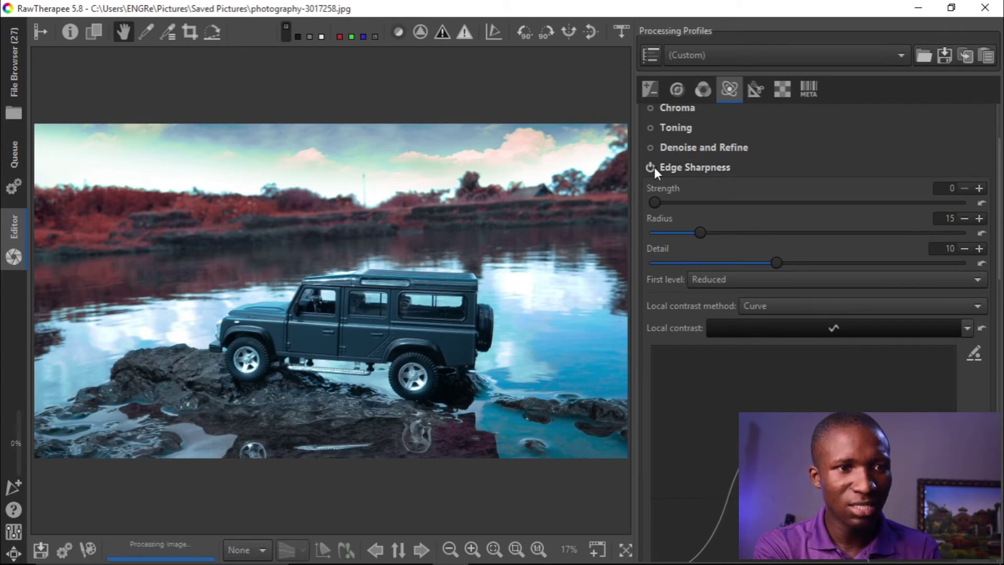
click(685, 202)
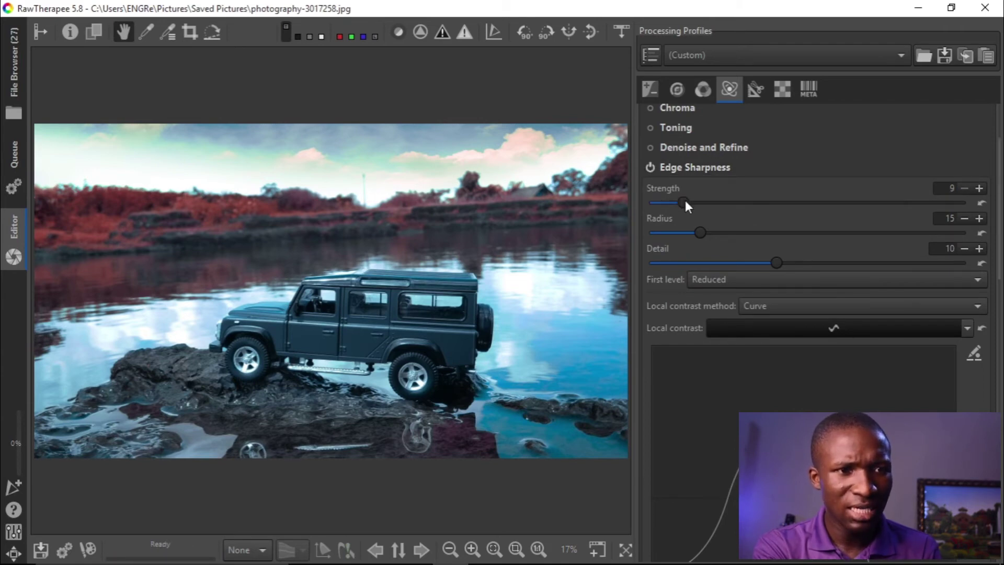
click(692, 263)
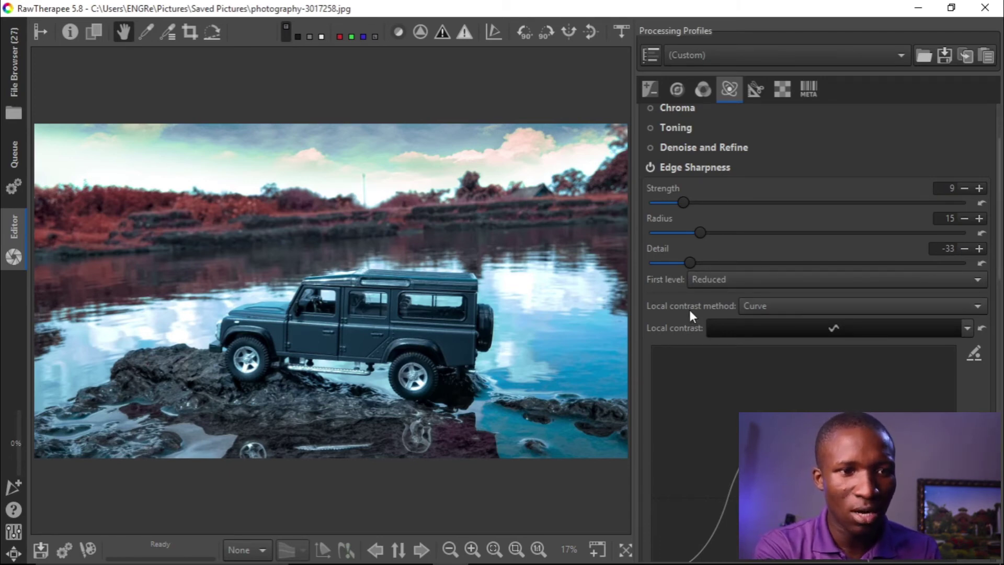
- Switch Edge Sharpness local contrast to Threshold Sliders, set top-right to 39 and bottom-right to 74, and nudge the left pair slightly higher
click(769, 305)
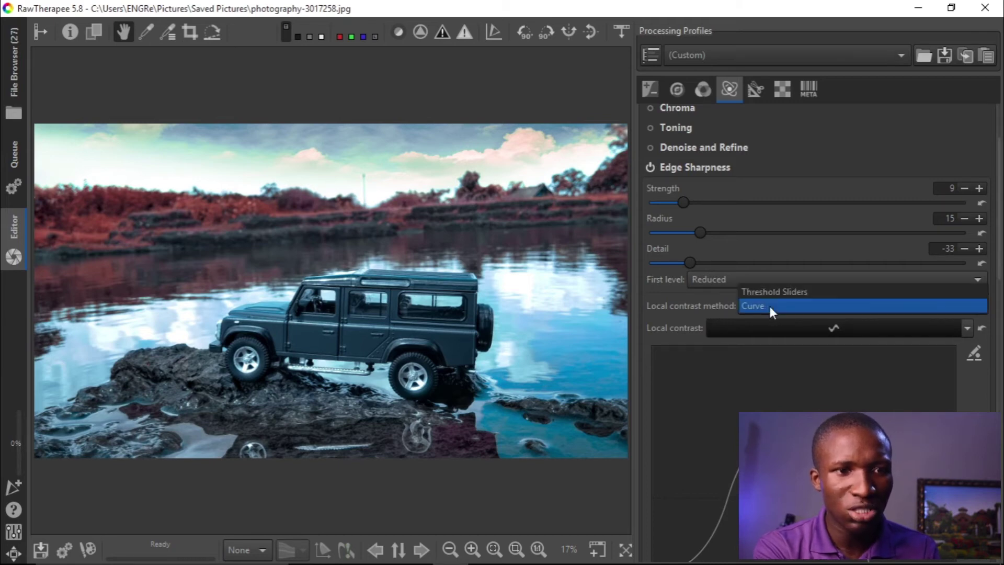
click(785, 304)
scroll(783, 300, down, 1)
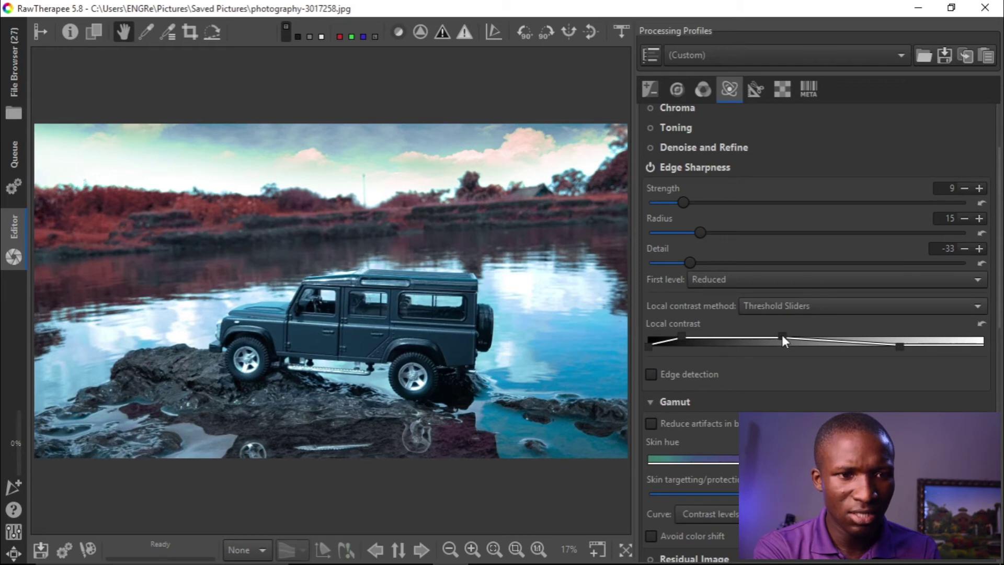
drag(782, 336, 779, 338)
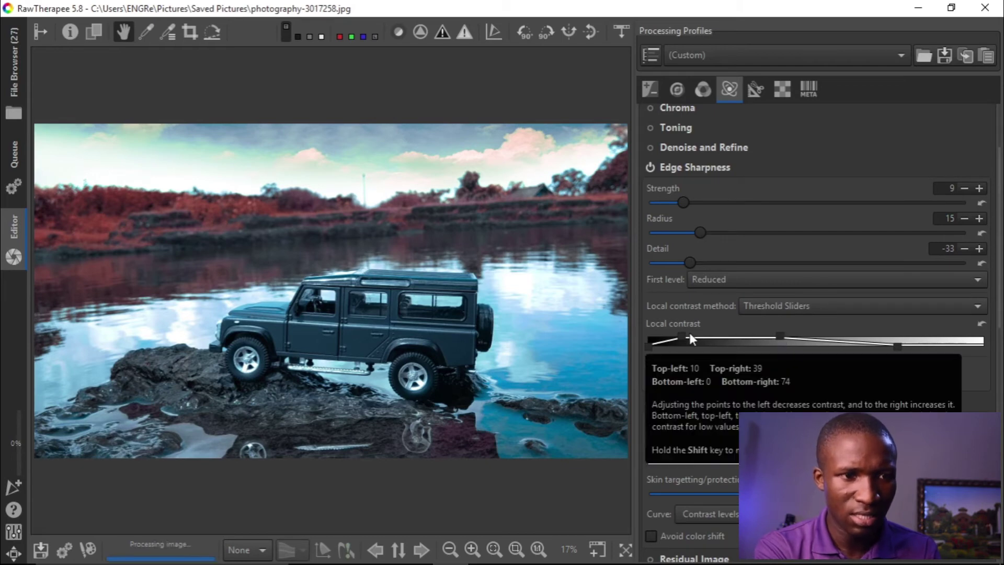
mouse_move(681, 334)
drag(681, 334, 682, 335)
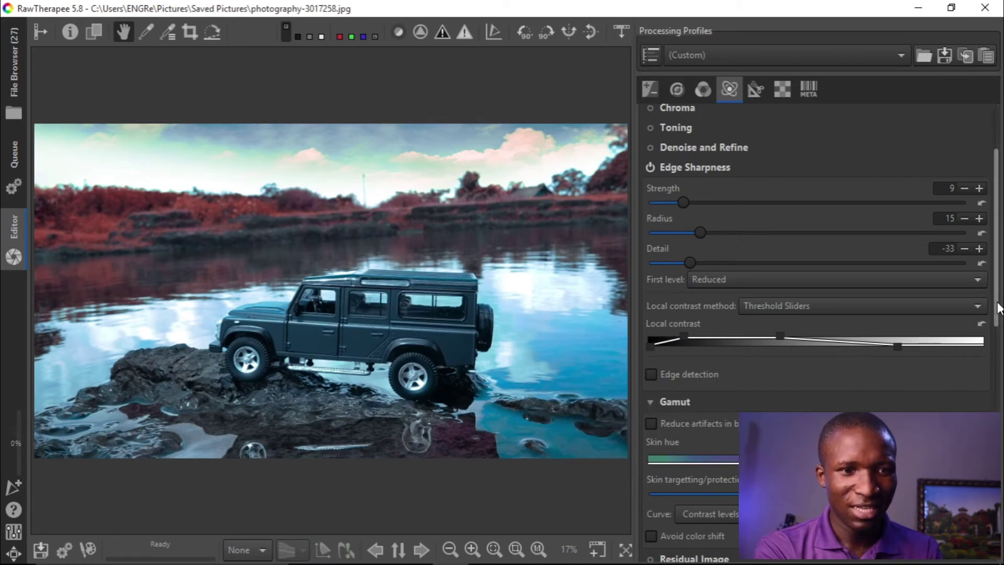
scroll(989, 335, down, 3)
scroll(982, 351, down, 9)
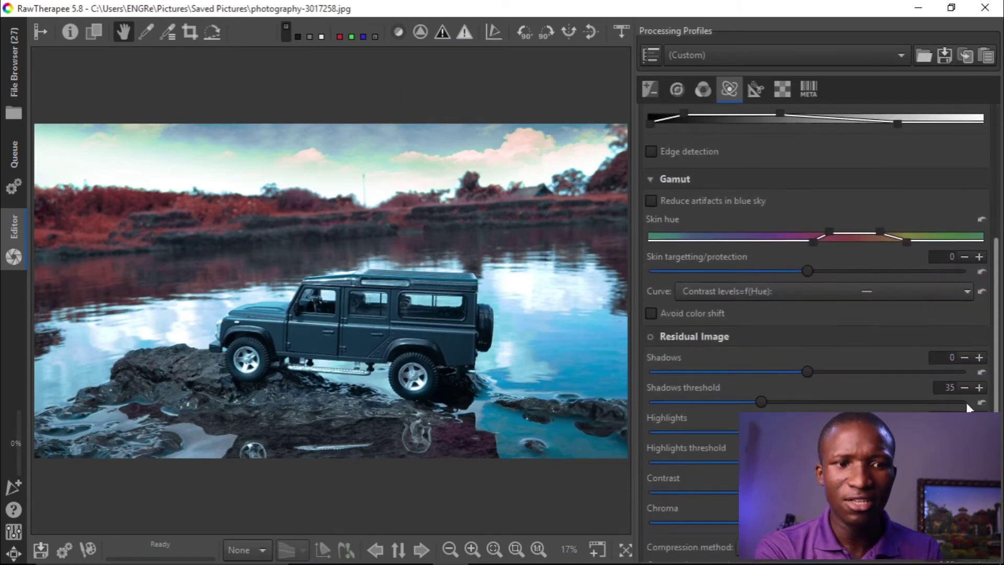
- Enable the Graduated Filter and set its Strength to 0.46
scroll(952, 398, up, 12)
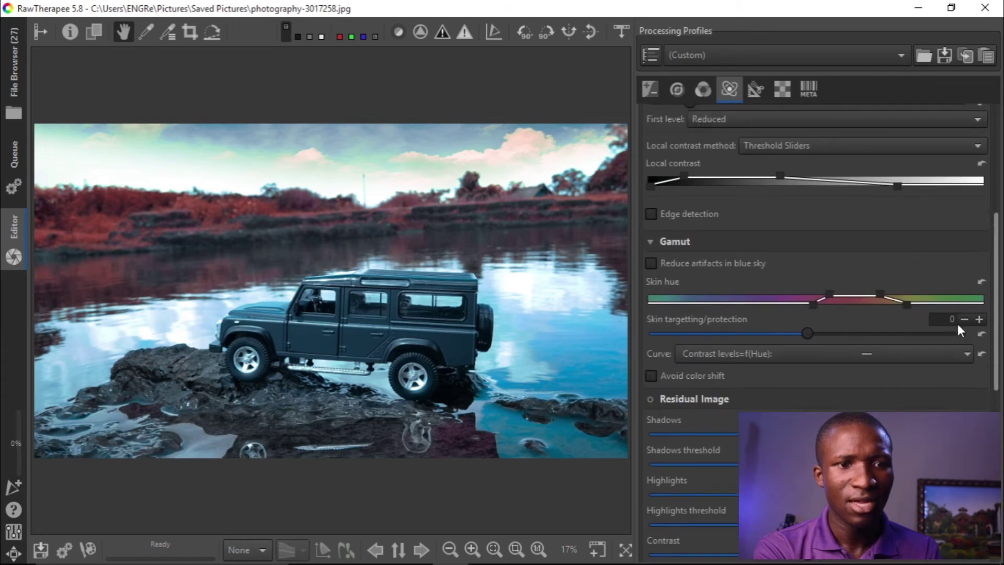
click(653, 81)
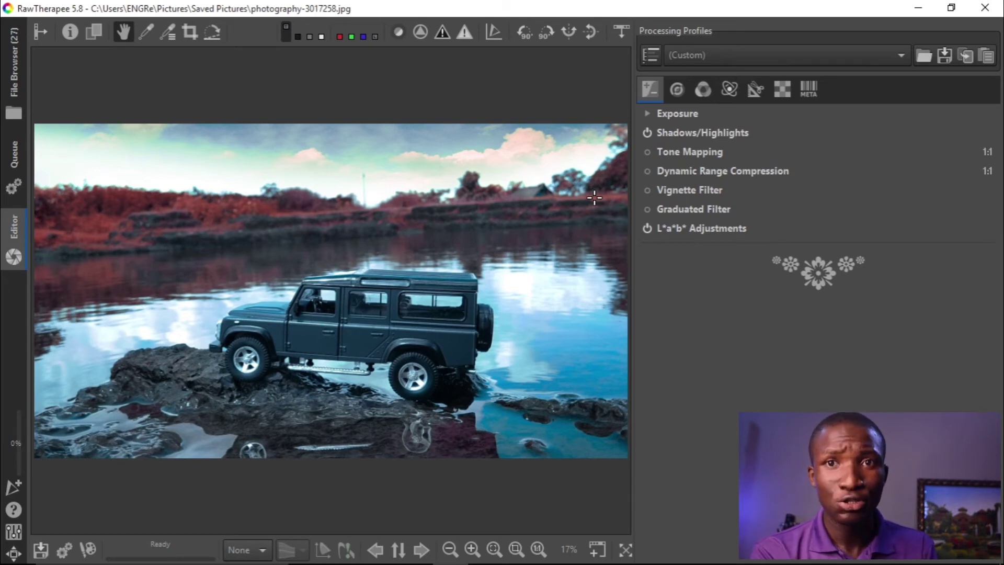
click(687, 206)
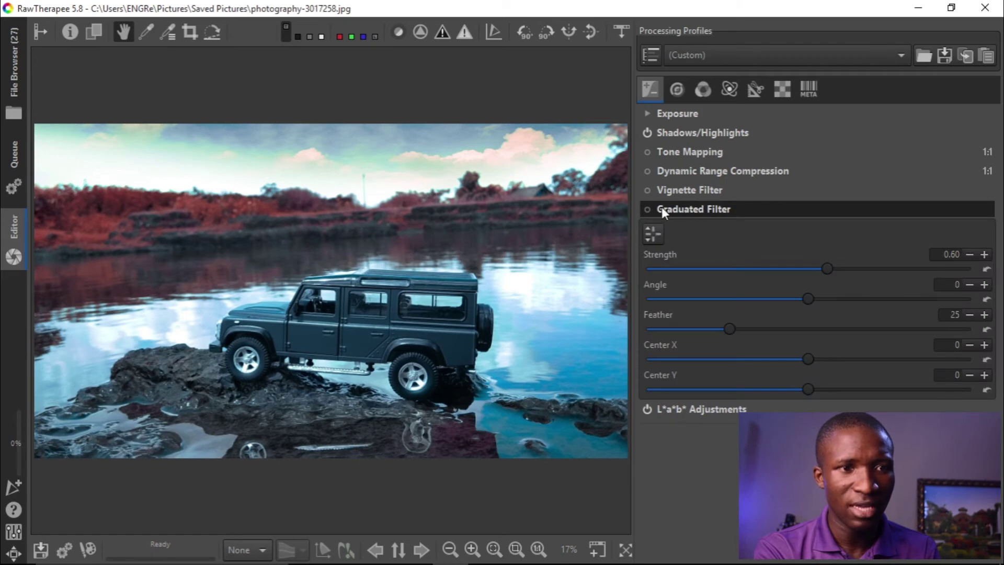
click(647, 209)
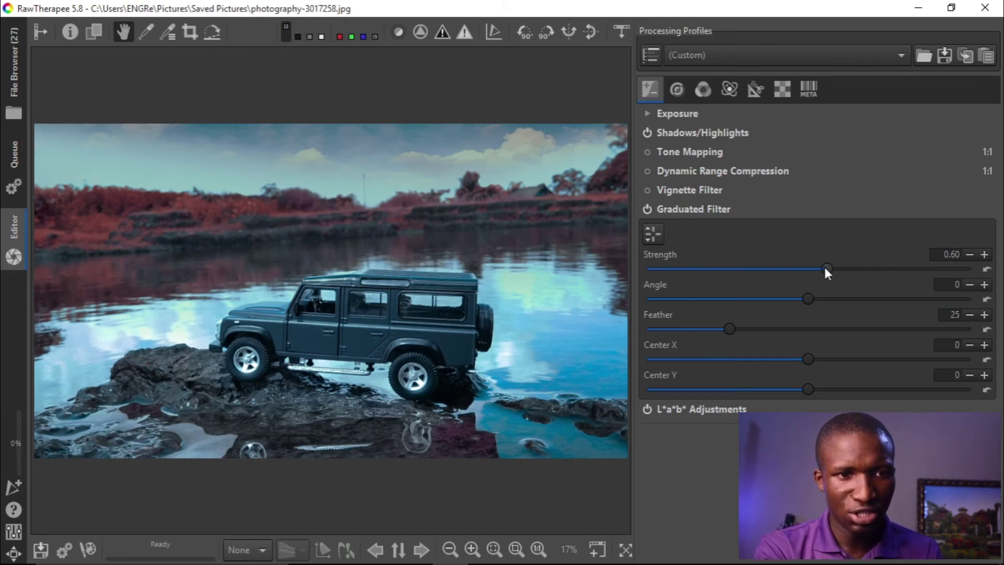
drag(828, 267, 819, 267)
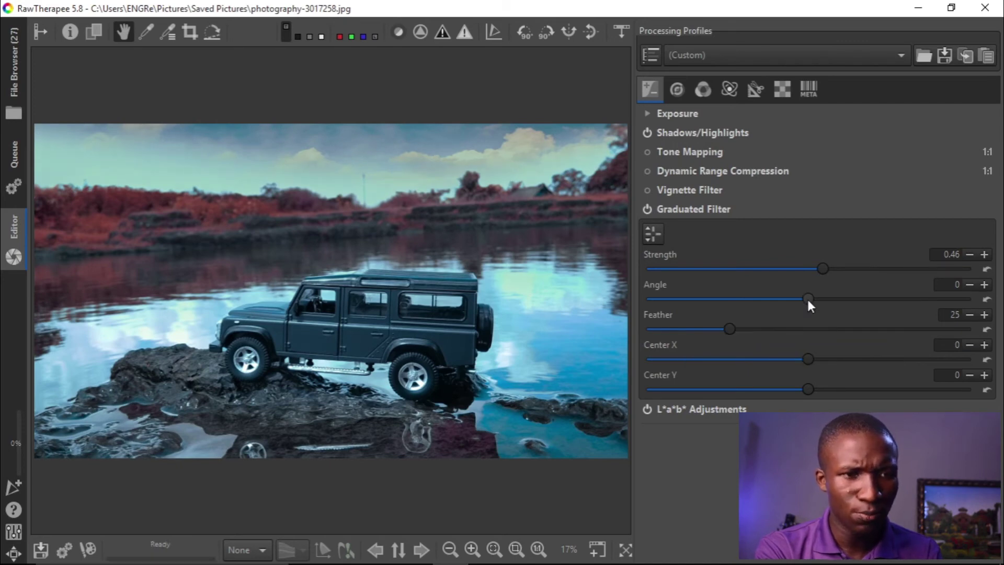
- Set the Graduated Filter's Angle to -57, Center X to 61 and Center Y to 43, and toggle the filter off and on to compare
drag(808, 298, 757, 299)
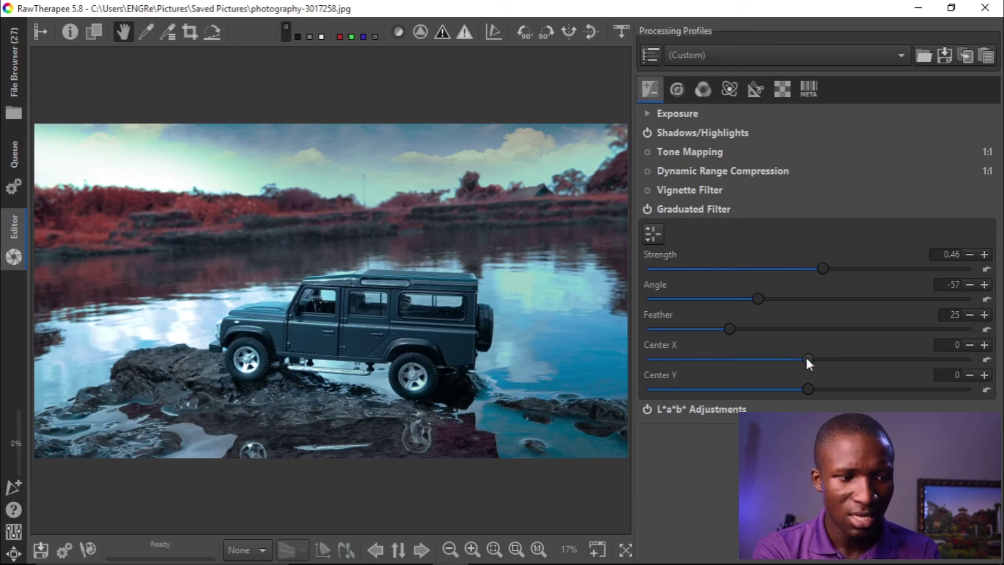
drag(807, 359, 901, 365)
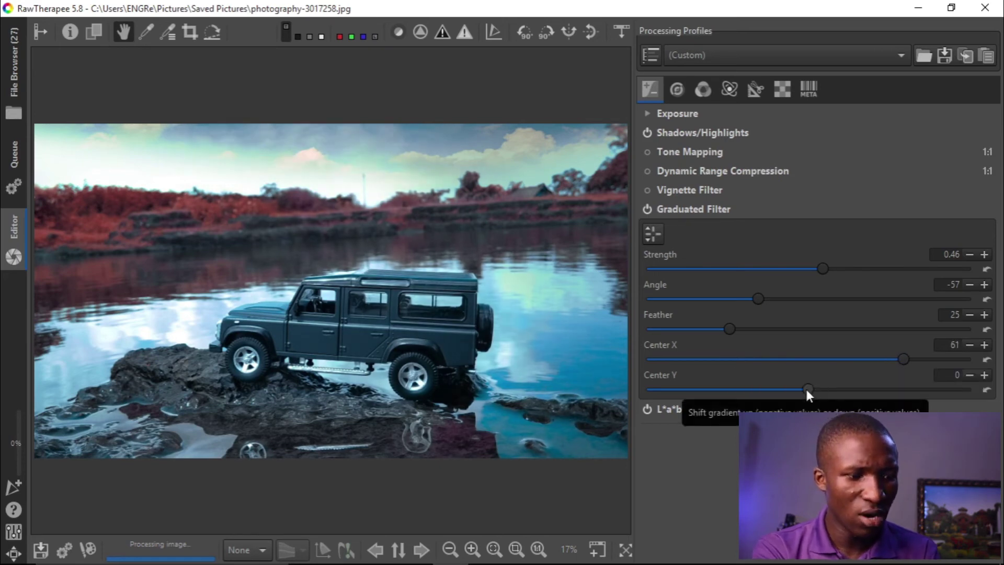
drag(808, 390, 873, 402)
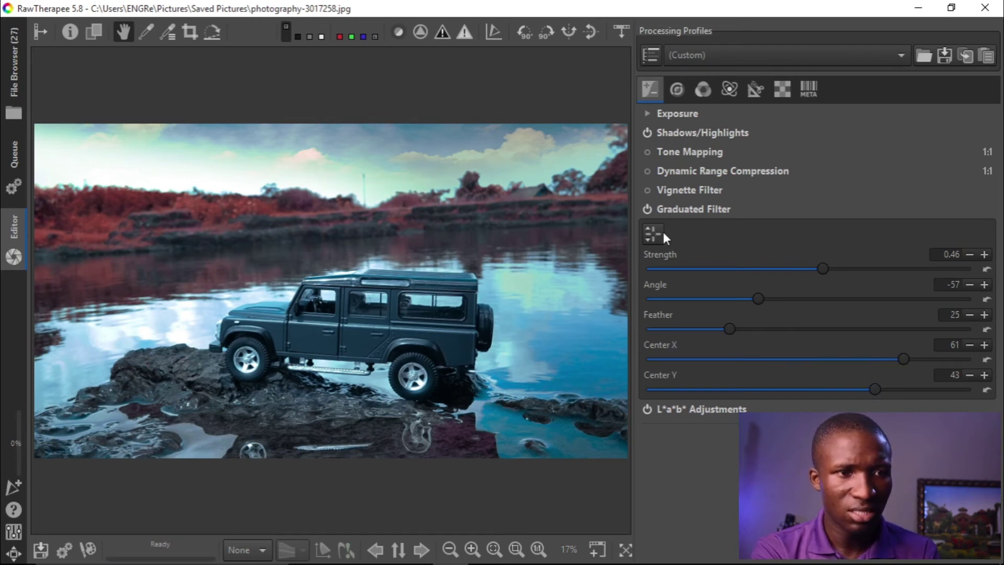
click(647, 209)
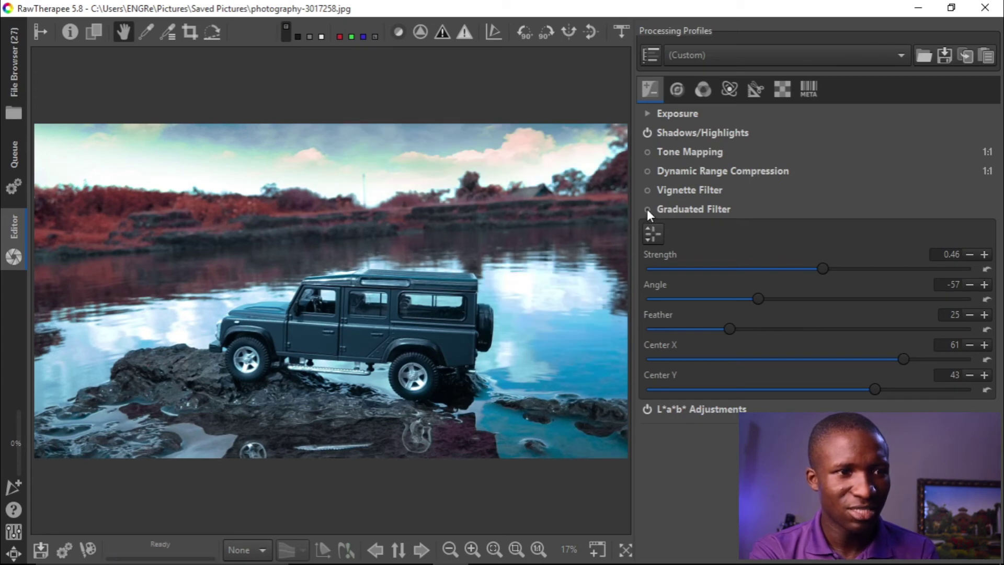
click(647, 209)
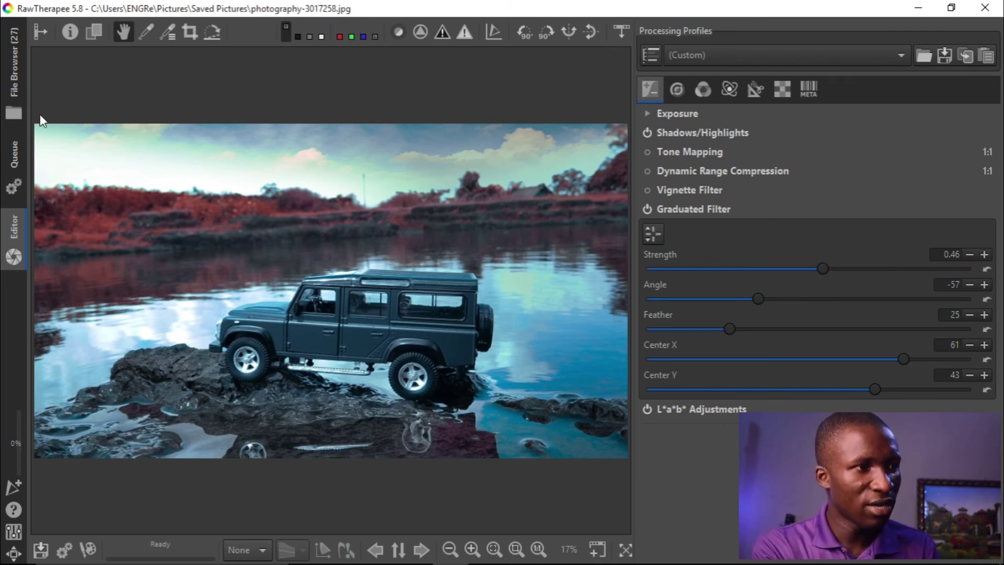
- Show the history and snapshots area and save the graded photo as a snapshot named "after"
click(39, 31)
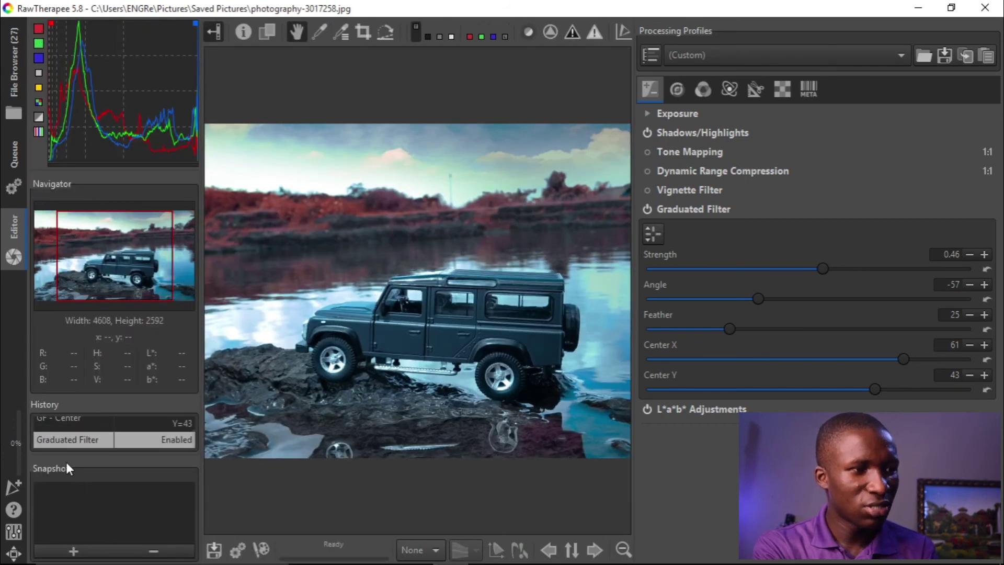
click(72, 550)
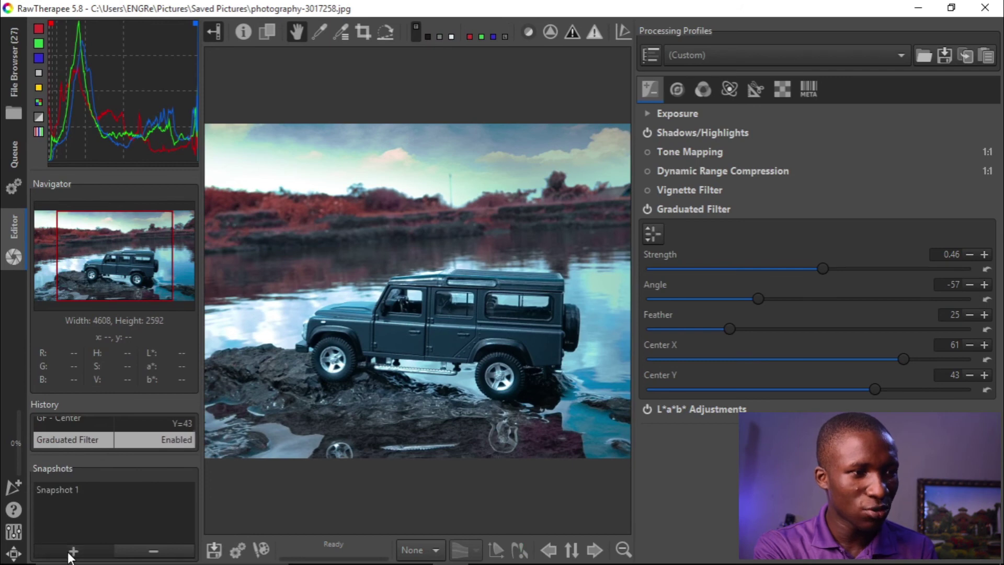
double_click(61, 490)
text(after)
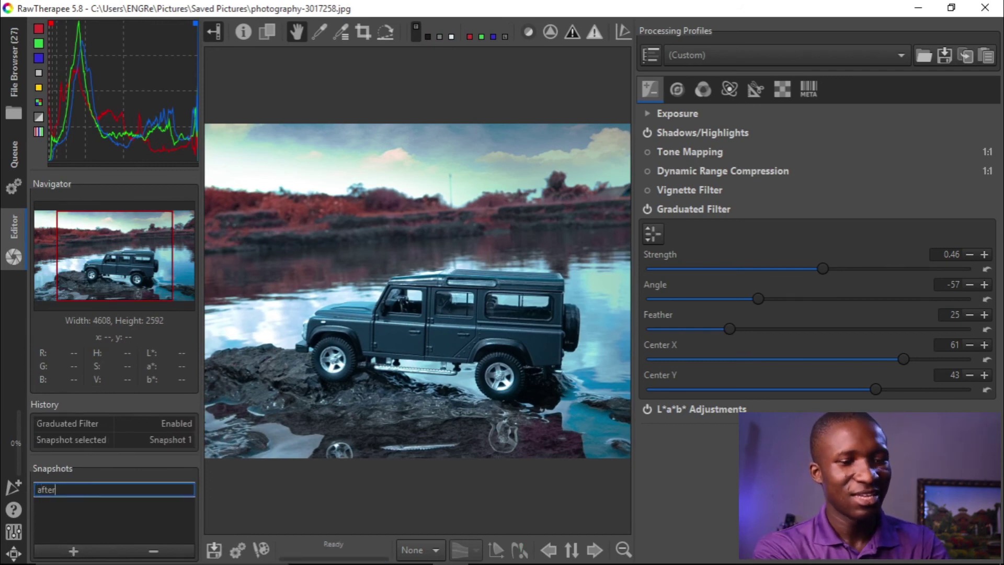
key(Return)
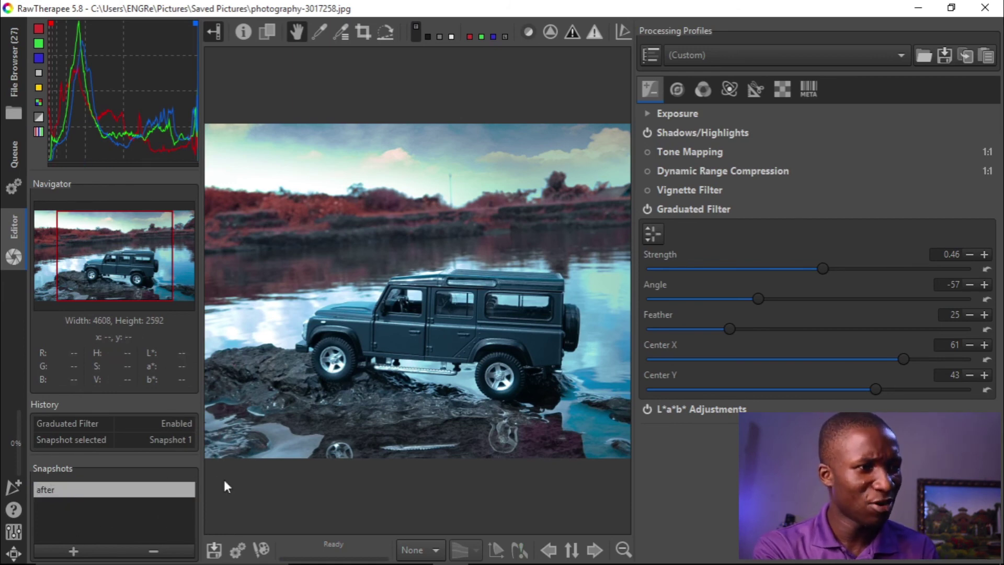
- Hide the history and snapshots area and apply the (Last Saved) processing profile to bring back the ungraded photo
click(211, 33)
click(769, 49)
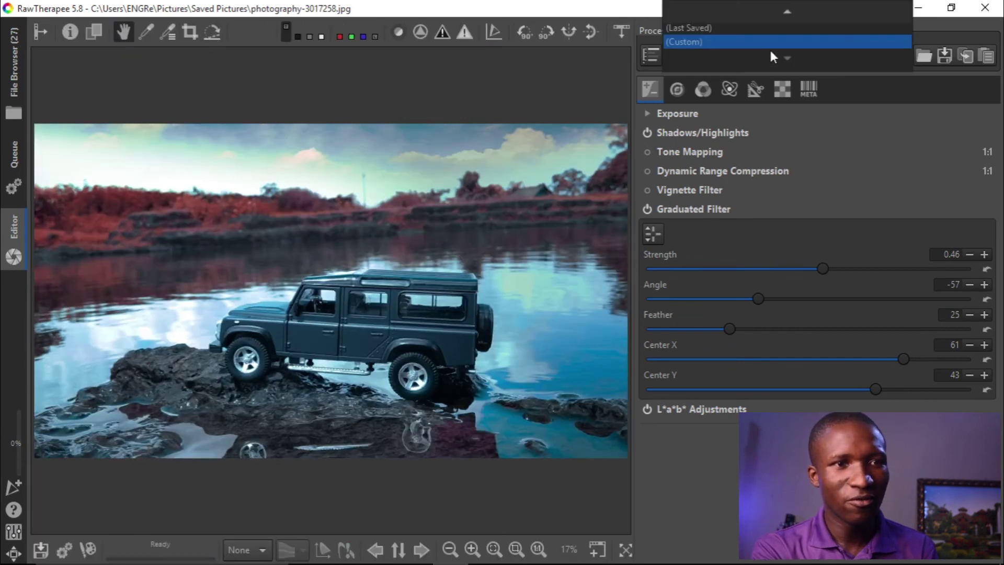
click(755, 29)
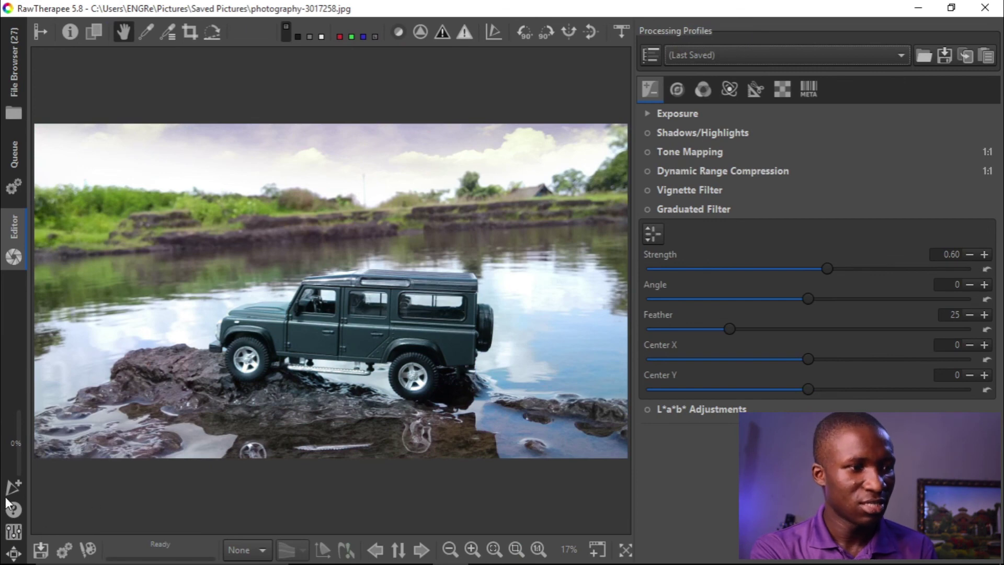
- Save the ungraded photo as a second snapshot named "before"
click(41, 32)
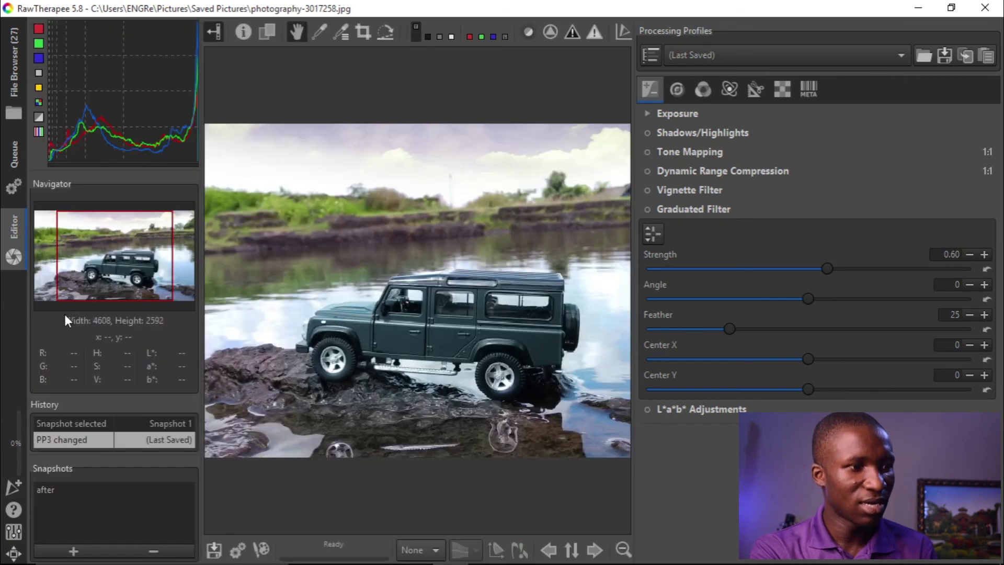
click(73, 550)
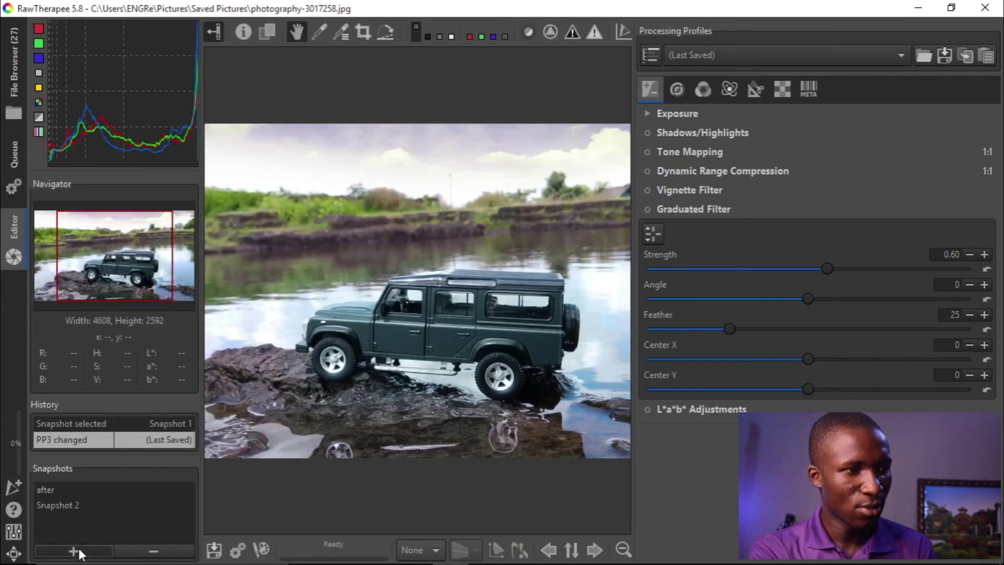
click(70, 506)
text(before)
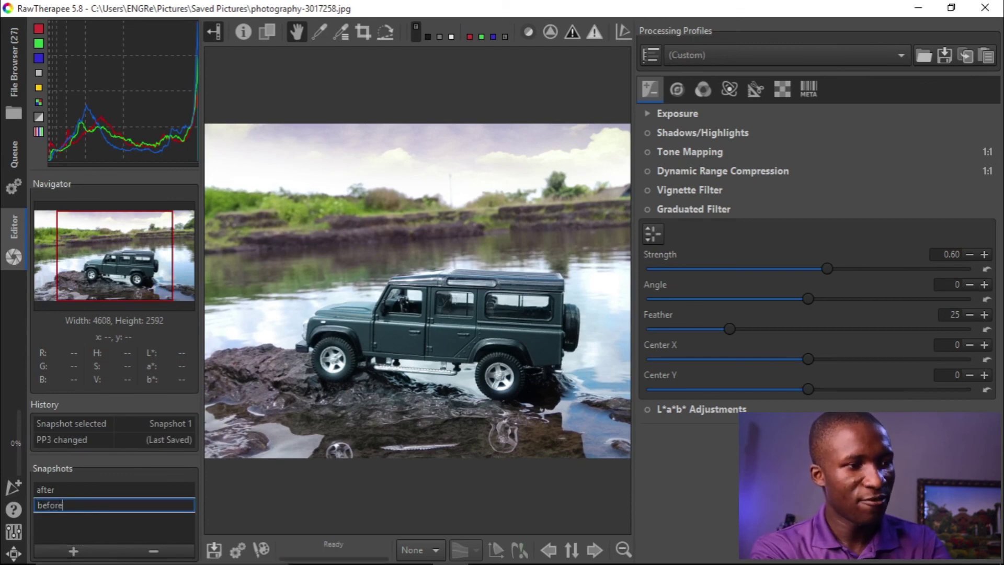
key(Return)
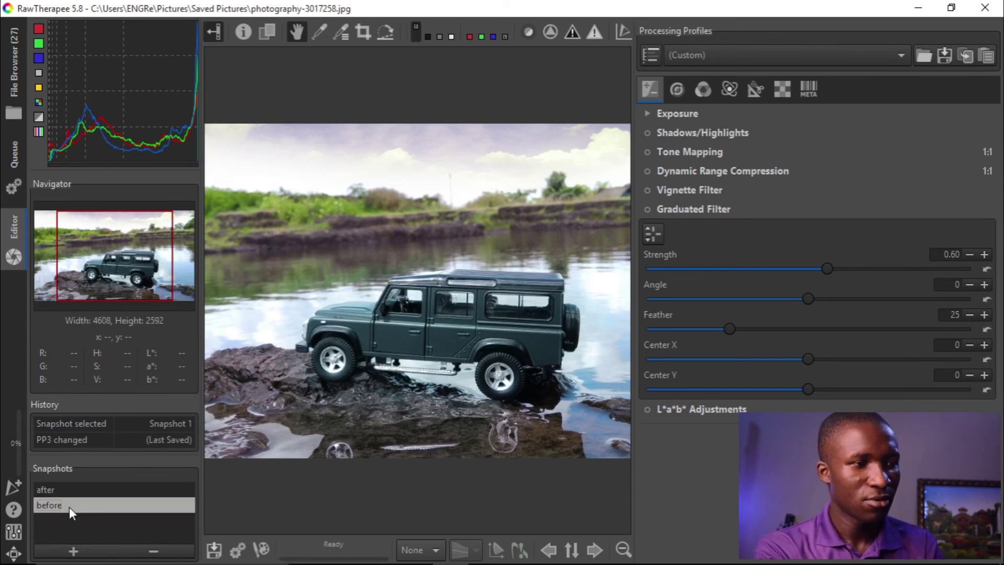
- Compare the "after" and "before" snapshots by switching between them, with the image preview widened to show the whole photo
click(48, 488)
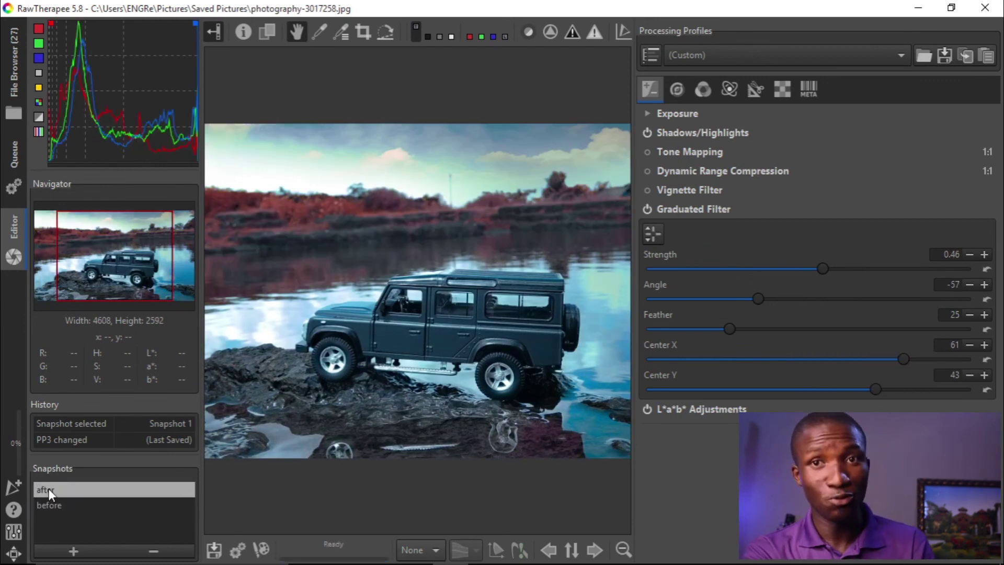
double_click(49, 504)
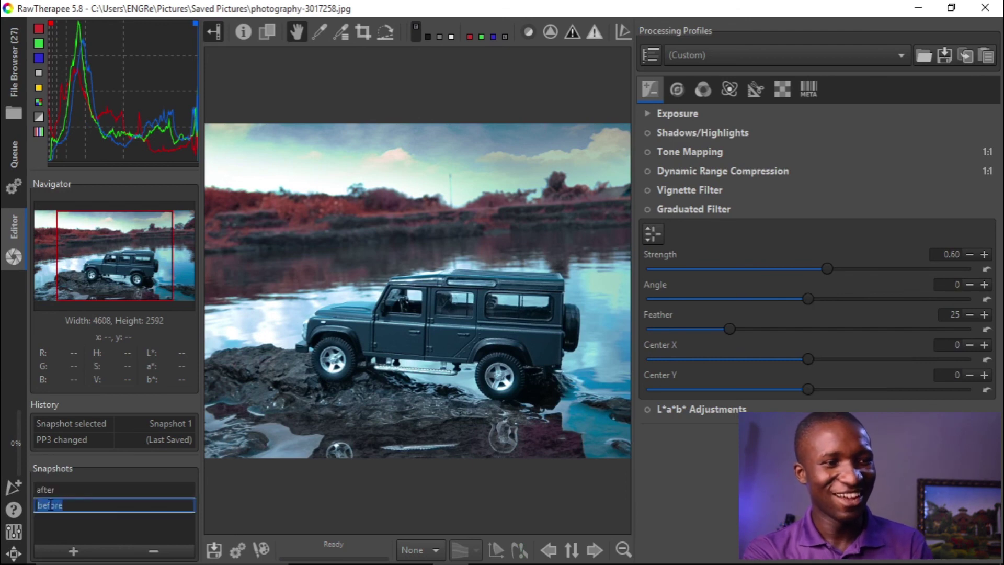
key(Escape)
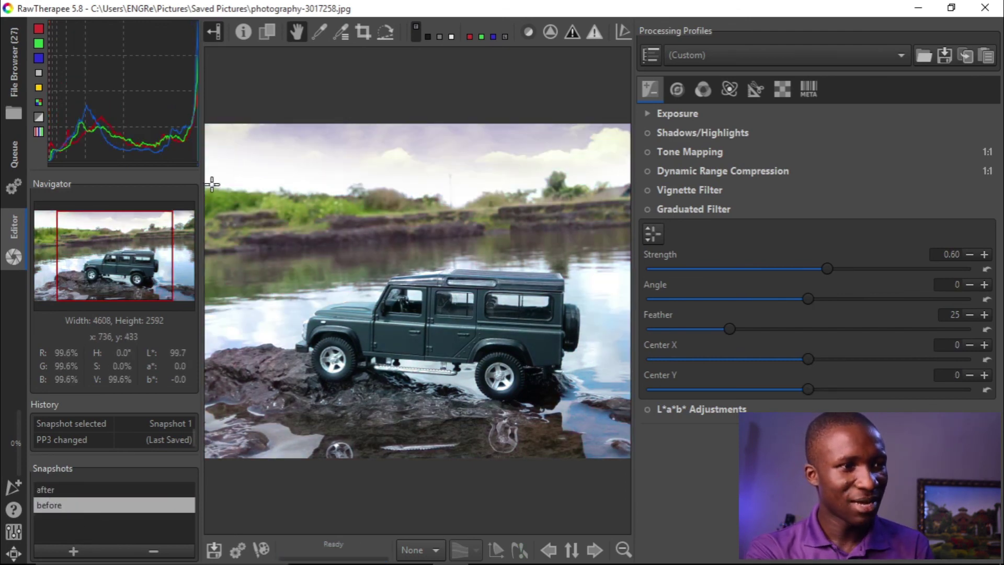
drag(208, 188, 209, 189)
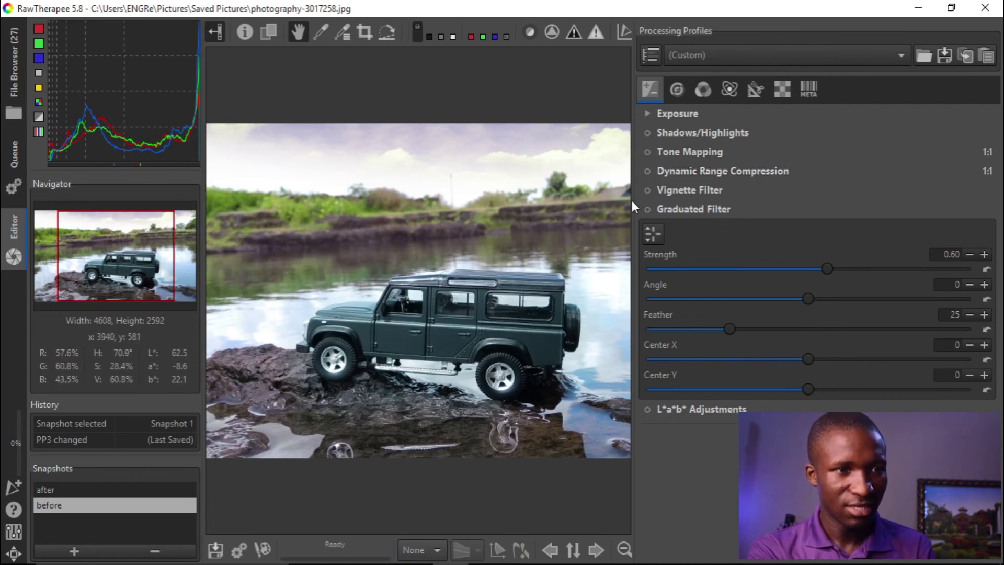
drag(634, 203, 779, 205)
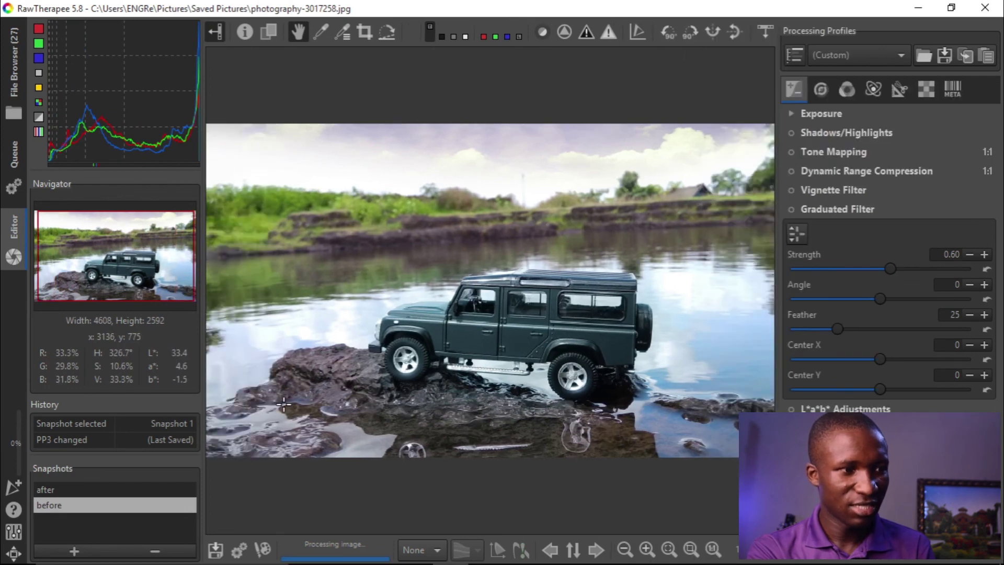
click(45, 492)
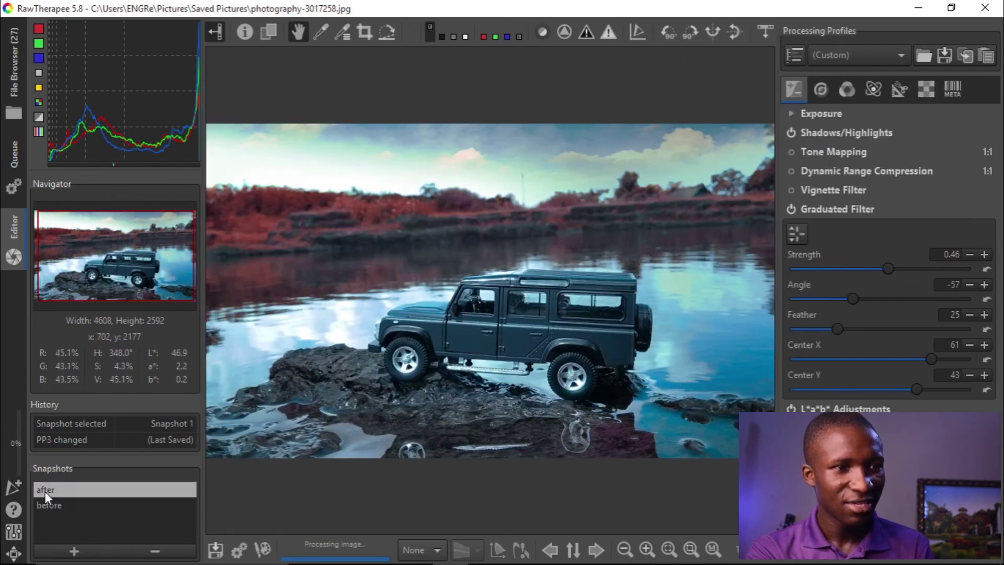
click(51, 504)
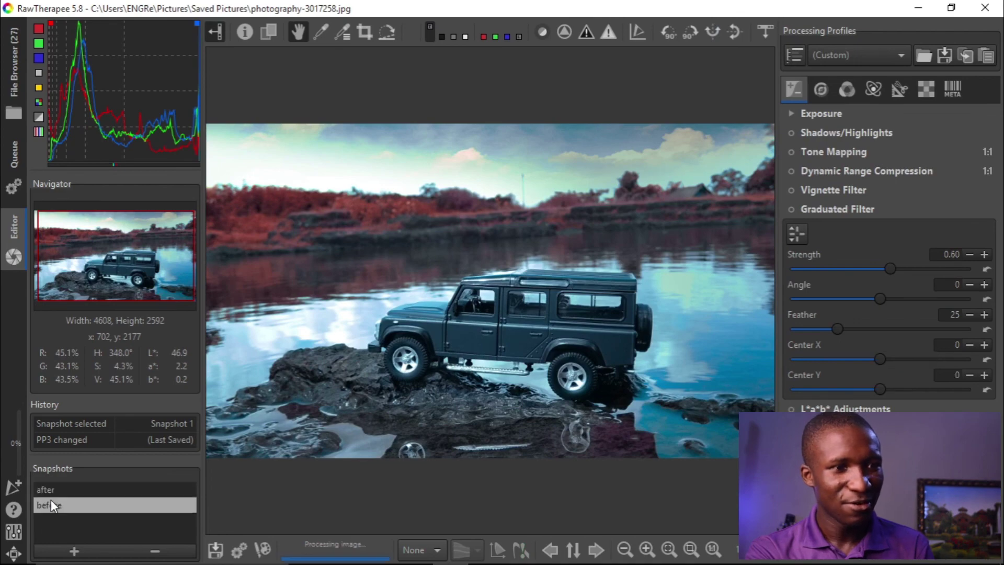